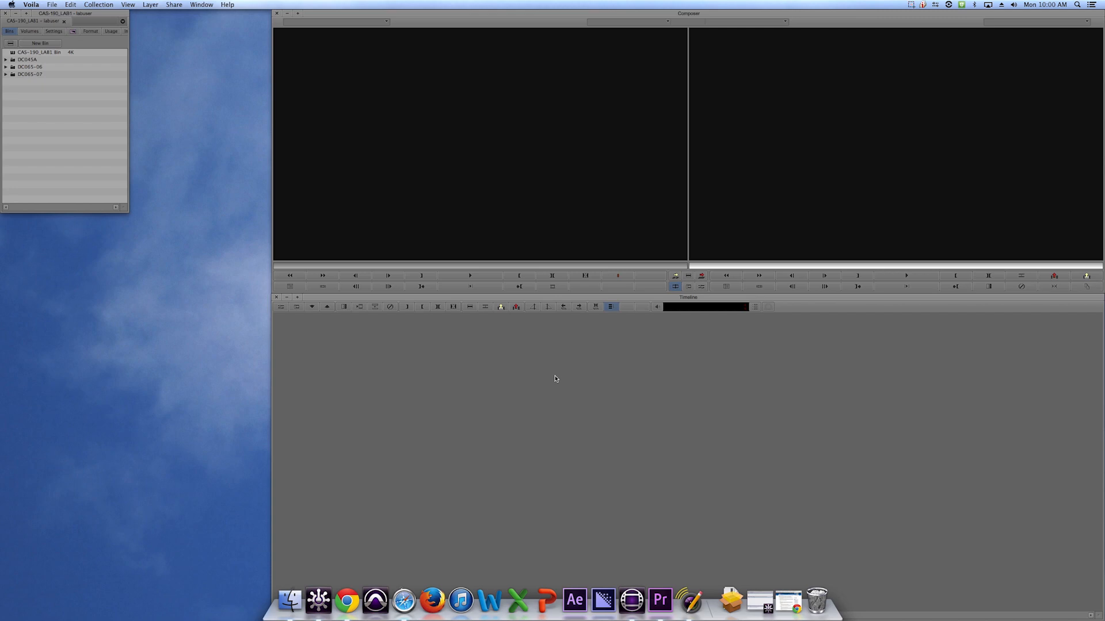
Reposition and enlarge the project window beside the Composer.
mouse_move(634, 15)
mouse_down()
mouse_move(610, 21)
mouse_move(634, 13)
mouse_up()
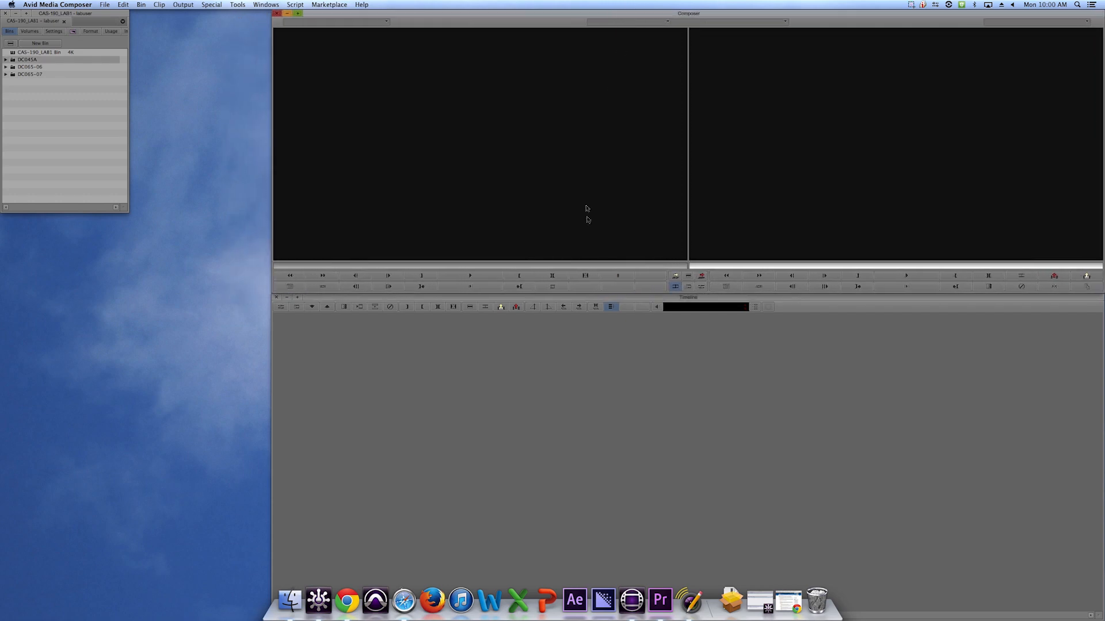
mouse_move(604, 297)
mouse_down()
mouse_move(611, 310)
mouse_move(602, 298)
mouse_up()
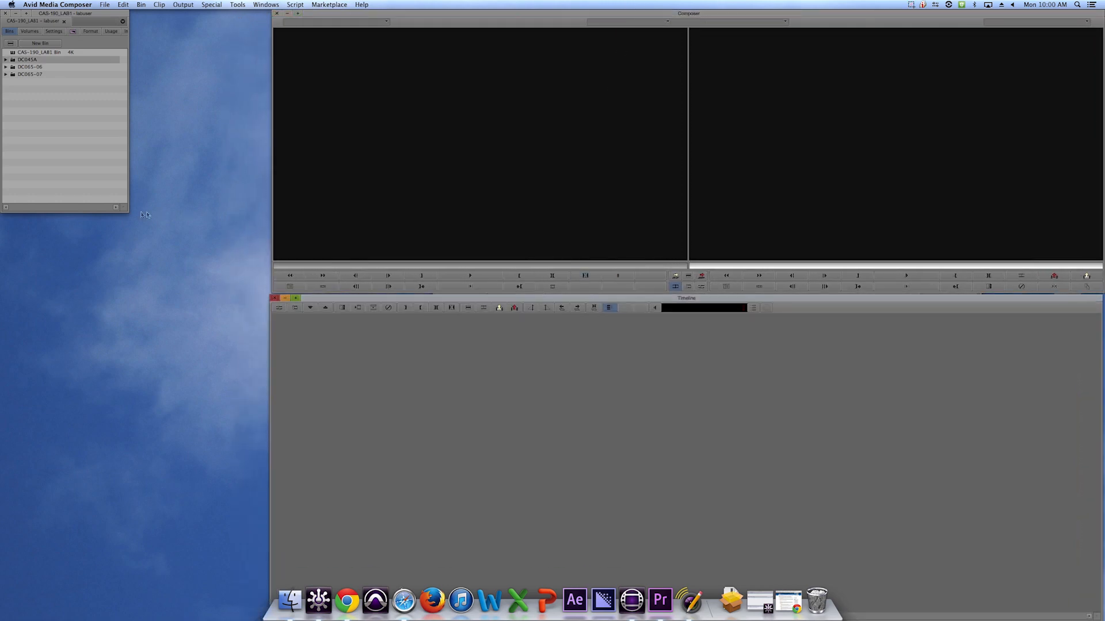
drag(128, 216, 142, 198)
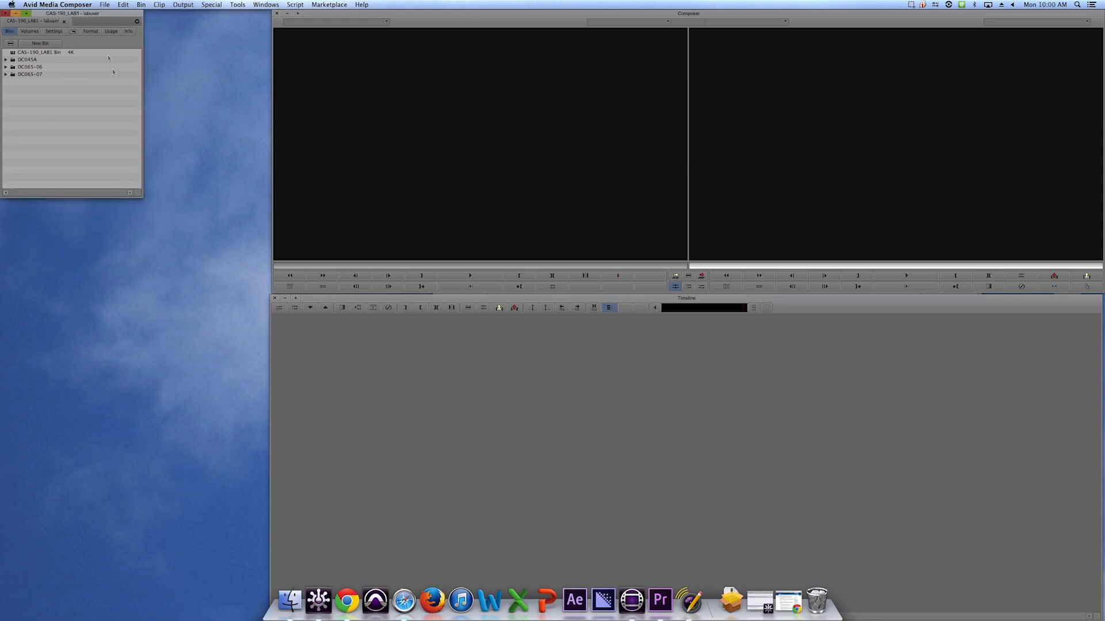
mouse_move(104, 16)
mouse_down()
mouse_move(149, 32)
mouse_move(112, 24)
mouse_up()
drag(148, 202, 170, 244)
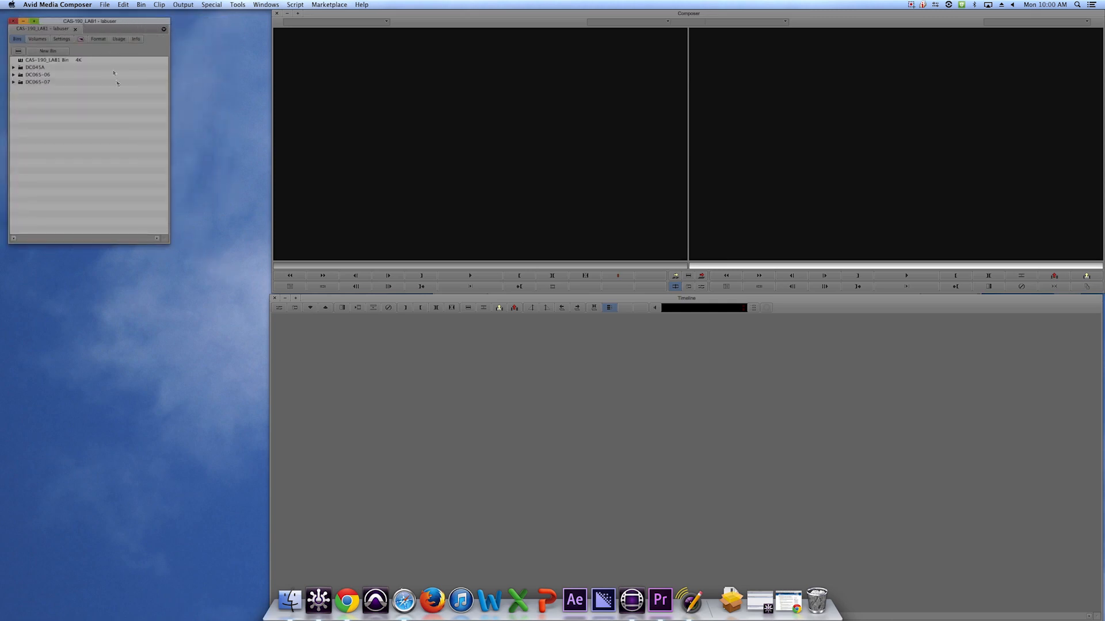
Close the project and reopen CAS-190_LAB1 from the project list.
click(75, 31)
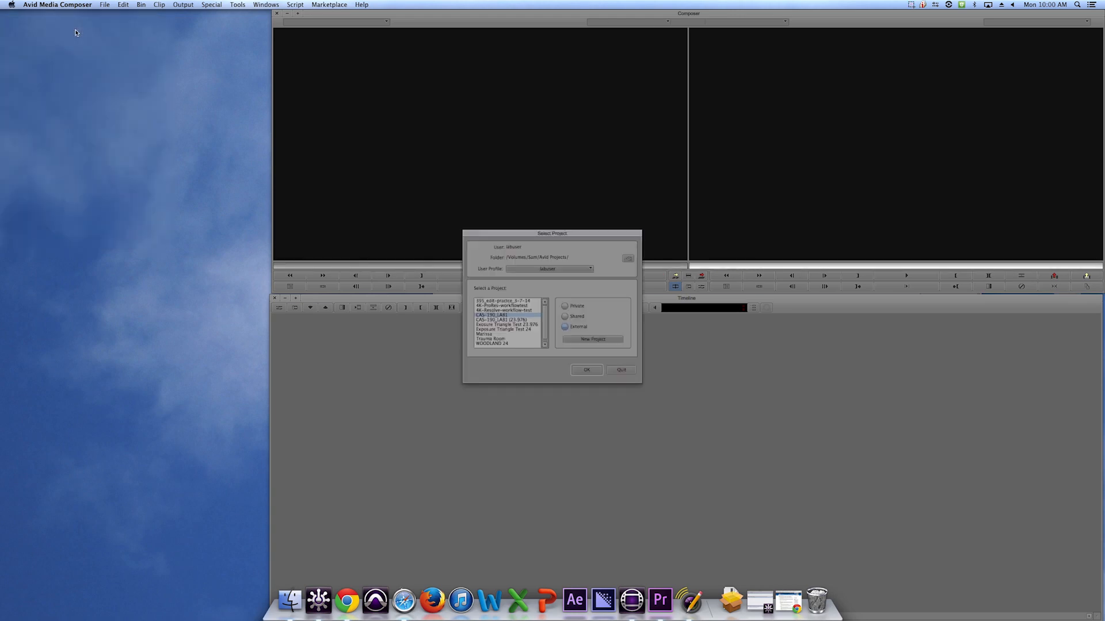
double_click(500, 320)
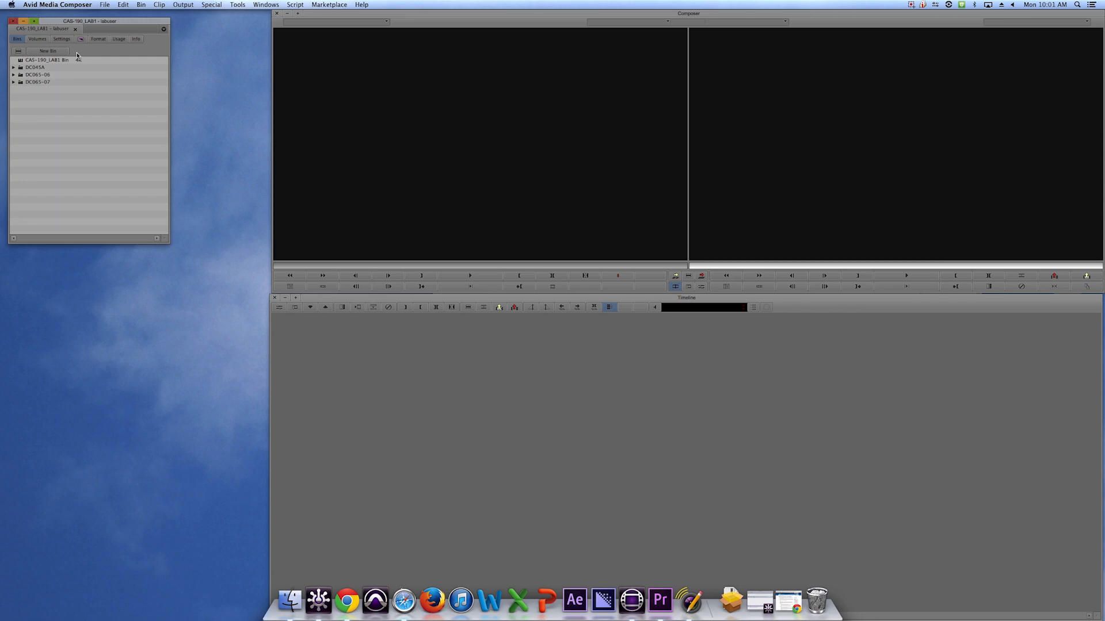
Browse the project window's Settings, Format and Usage tabs, then return to Bins.
click(61, 39)
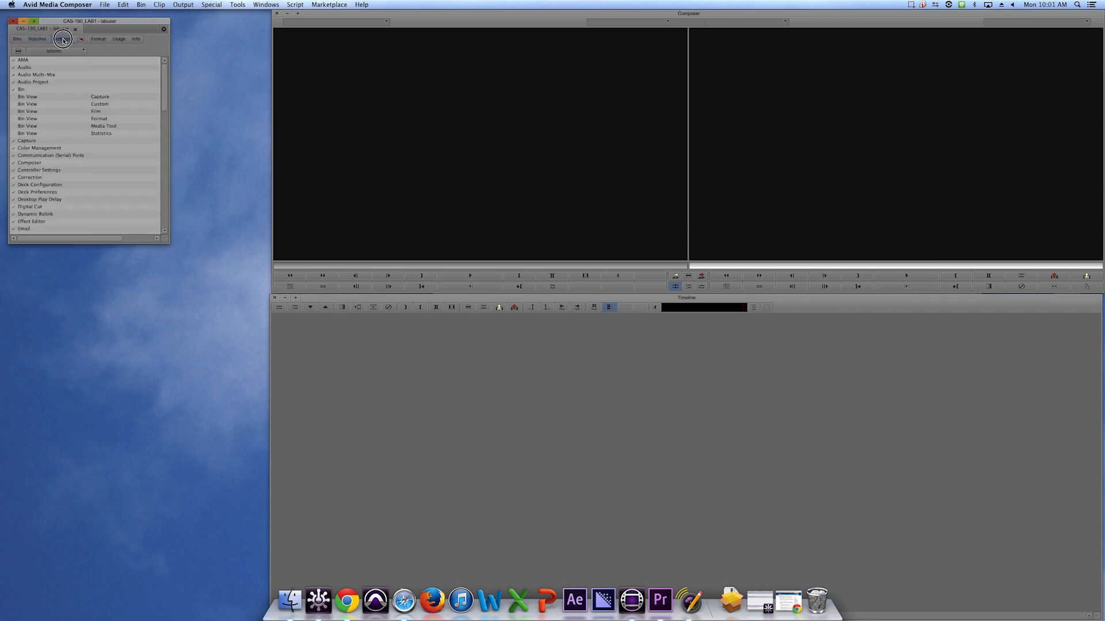
click(96, 40)
click(117, 39)
click(18, 39)
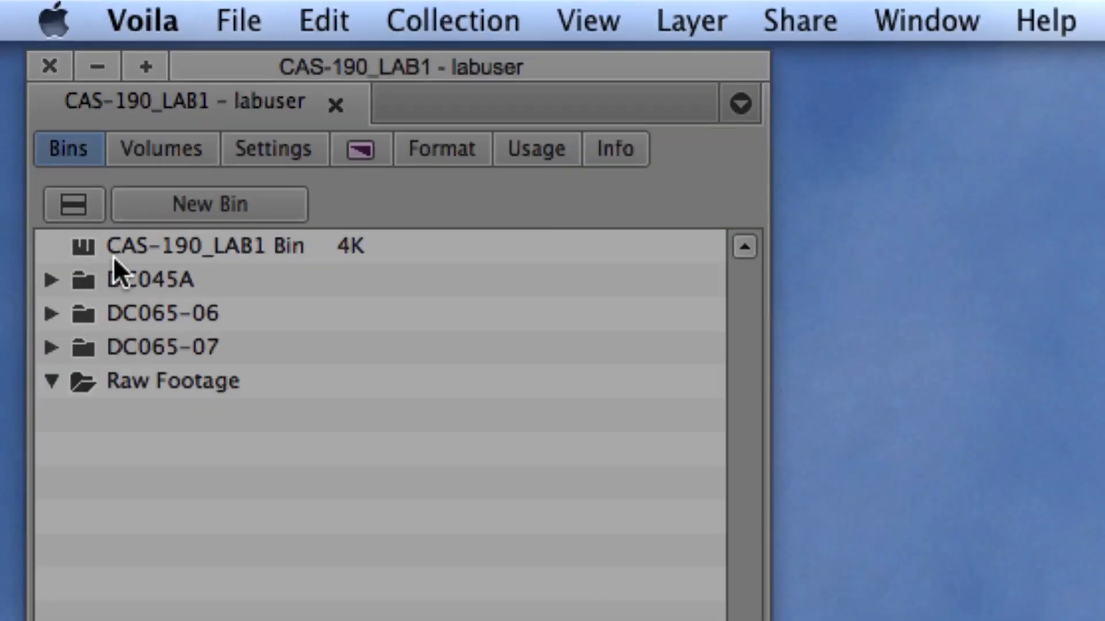
Create a new folder named Raw Footage in the project's bin list.
click(139, 248)
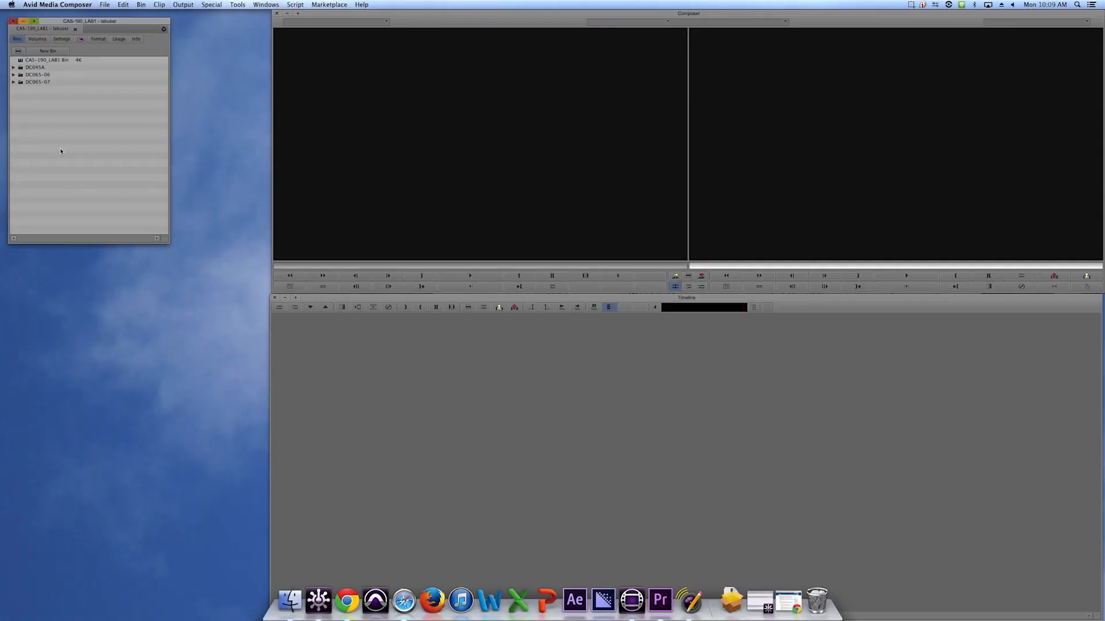
right_click(68, 119)
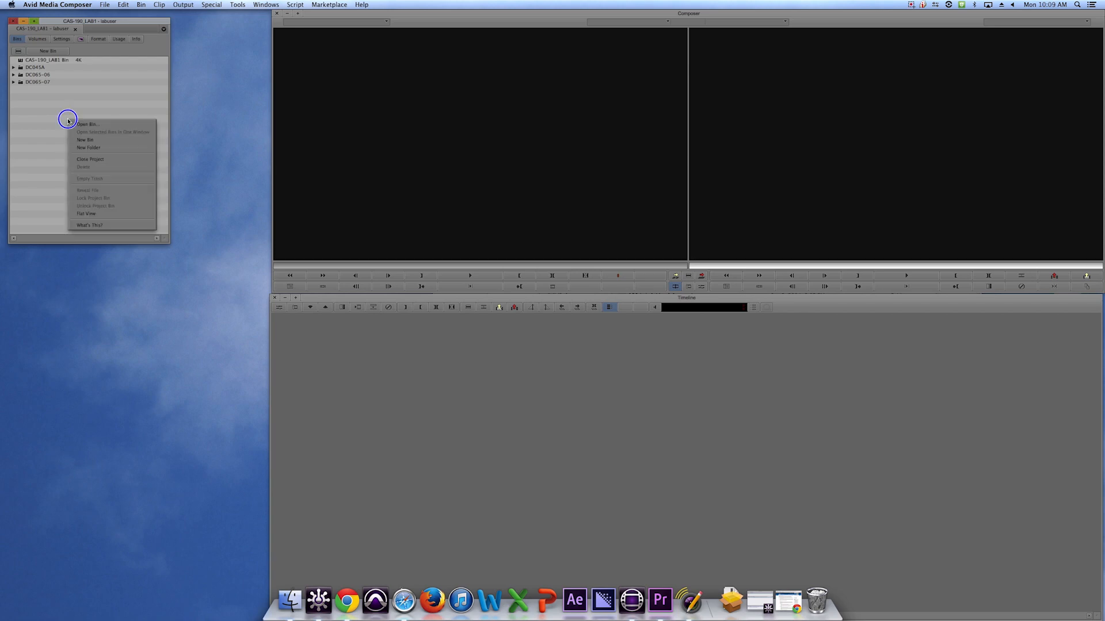
click(117, 149)
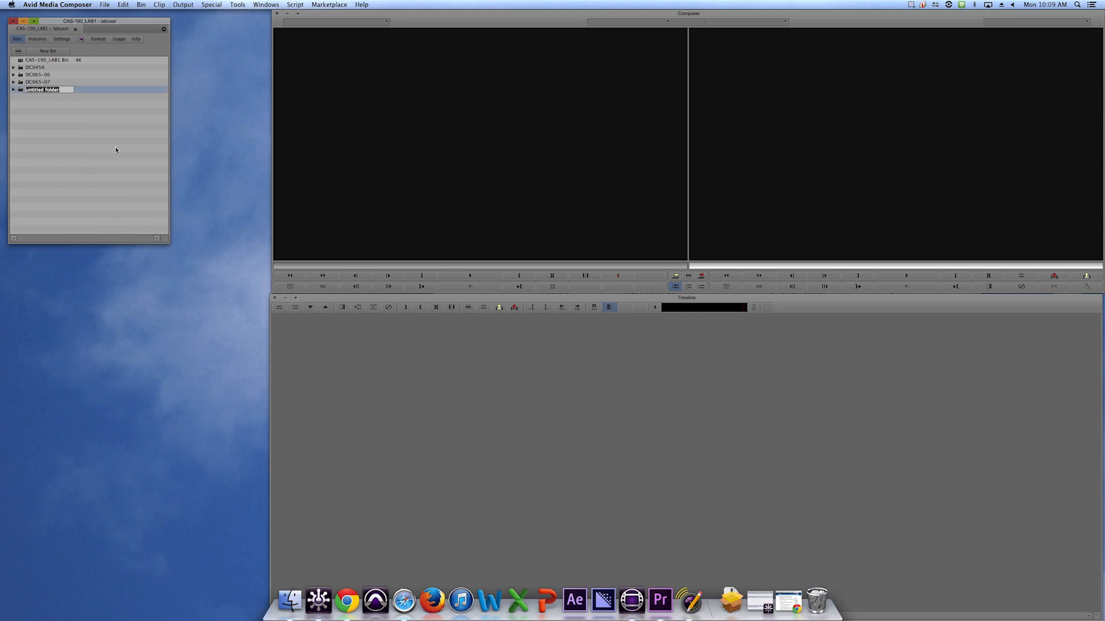
text(Raw Footage)
key(Return)
Move the CAS-190_LAB1 Bin into the Raw Footage folder and expand that folder.
drag(24, 62, 25, 90)
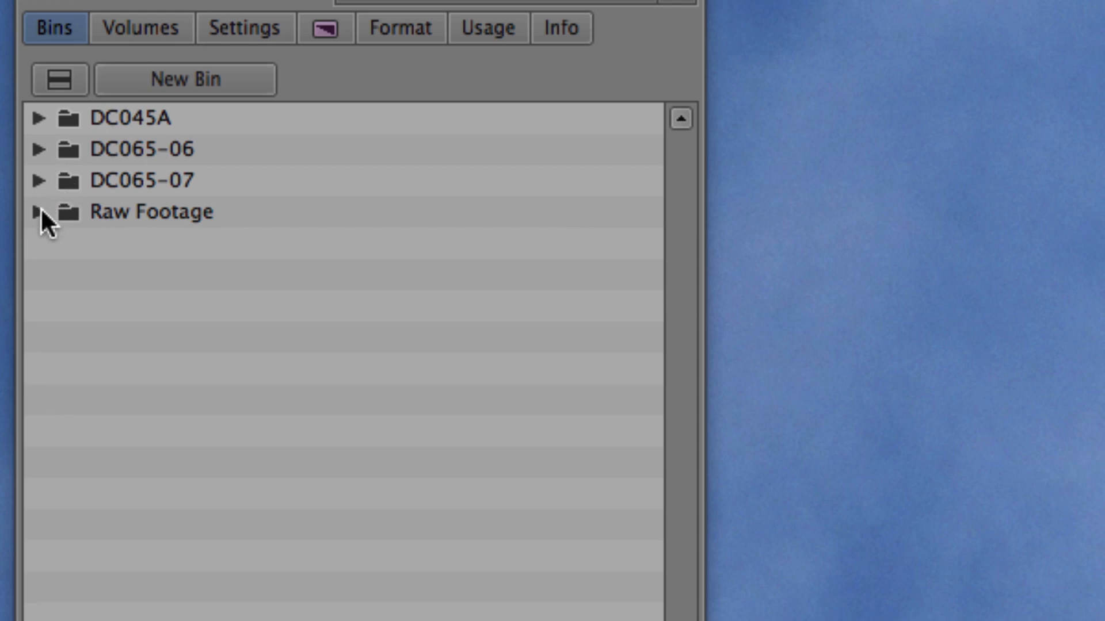
click(40, 214)
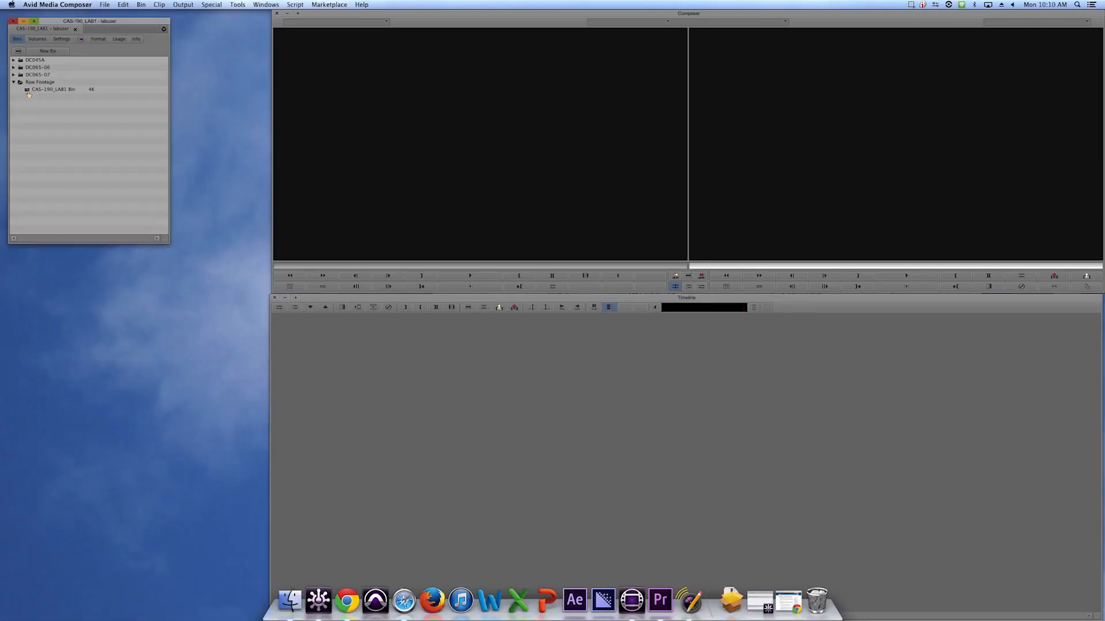
Open the CAS-190_LAB1 Bin and reposition its window below the project window.
double_click(53, 90)
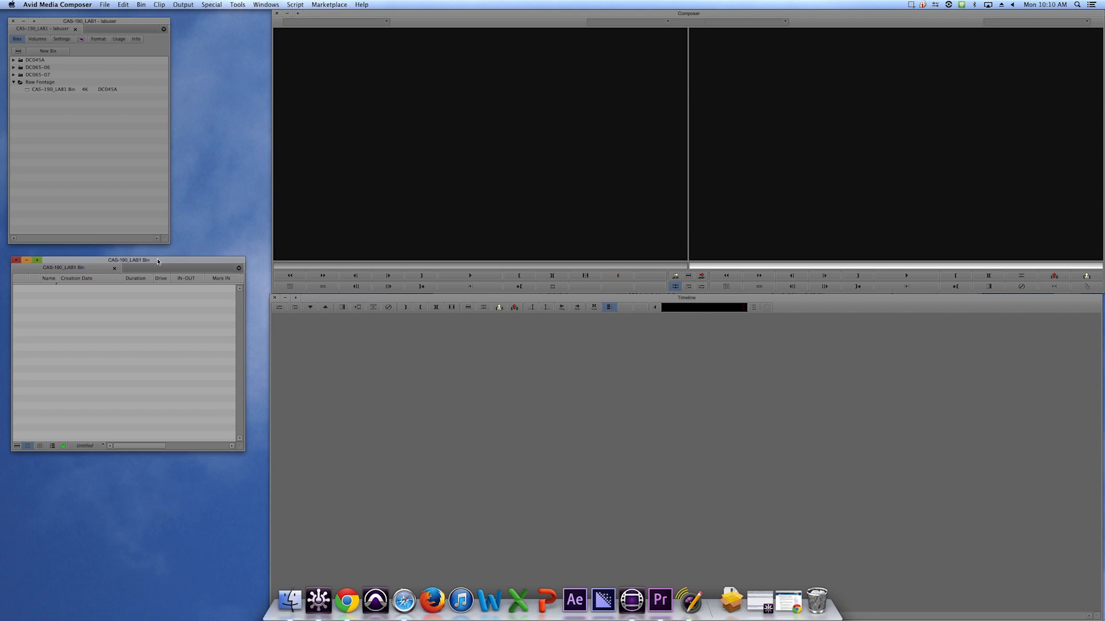
drag(159, 263, 155, 255)
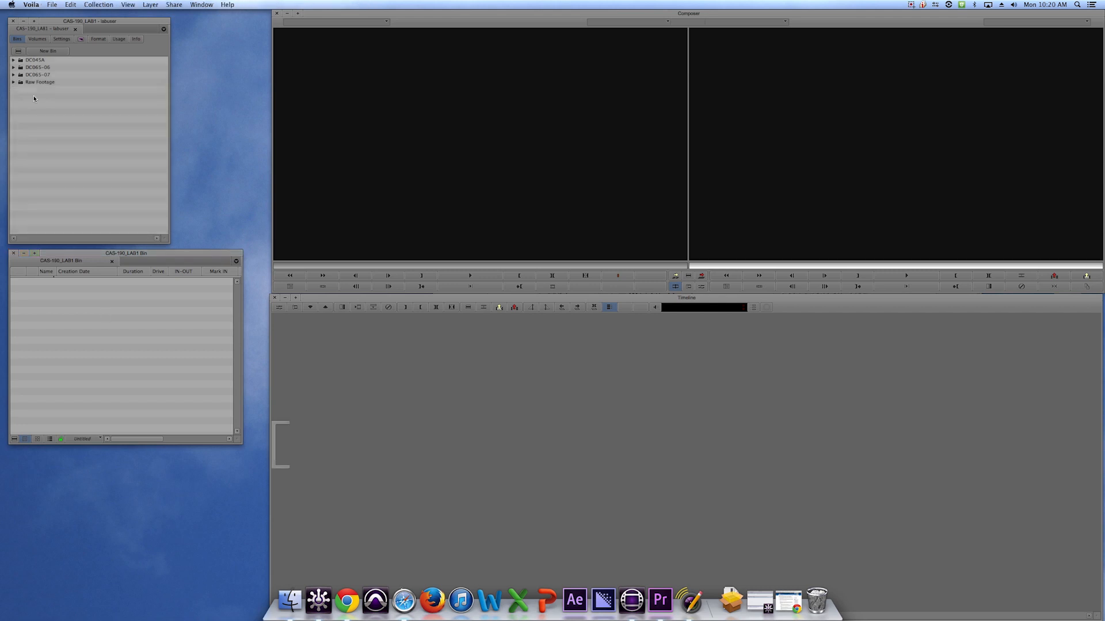
Expand the Raw Footage folder and select the DC045A, DC065-06 and DC065-07 folders.
click(14, 82)
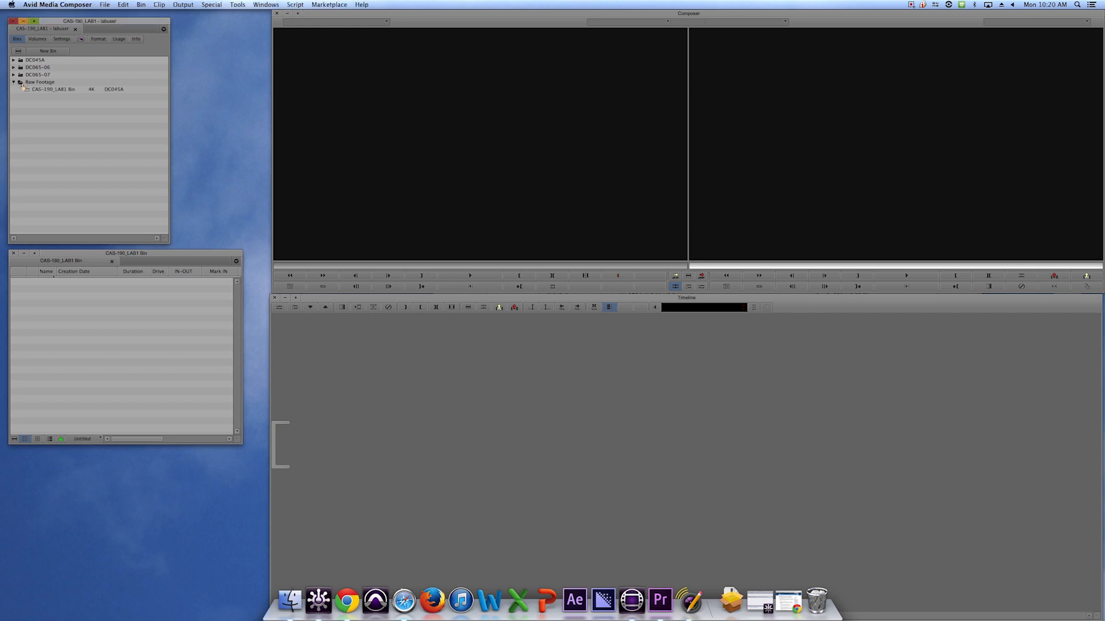
click(22, 84)
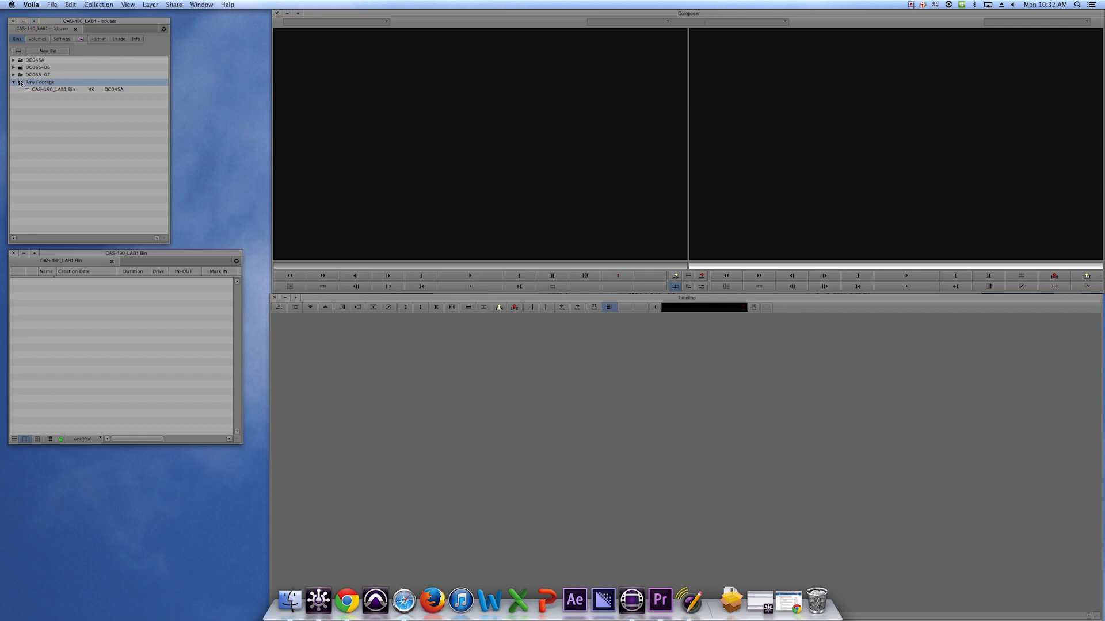
click(22, 75)
shift+click(21, 63)
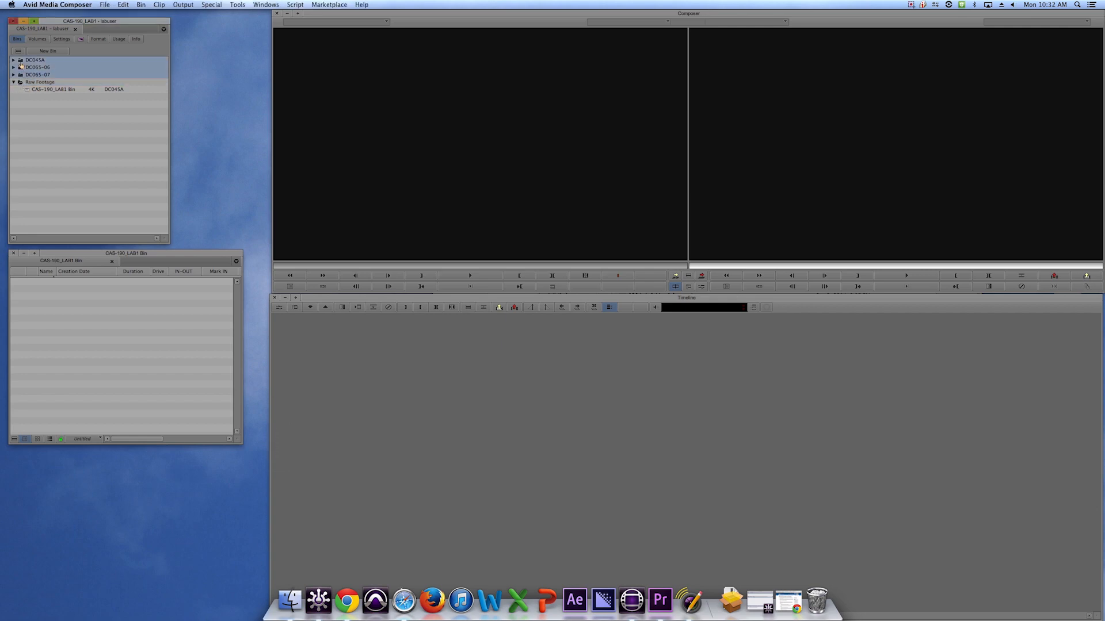
click(13, 75)
click(13, 75)
click(38, 75)
click(38, 67)
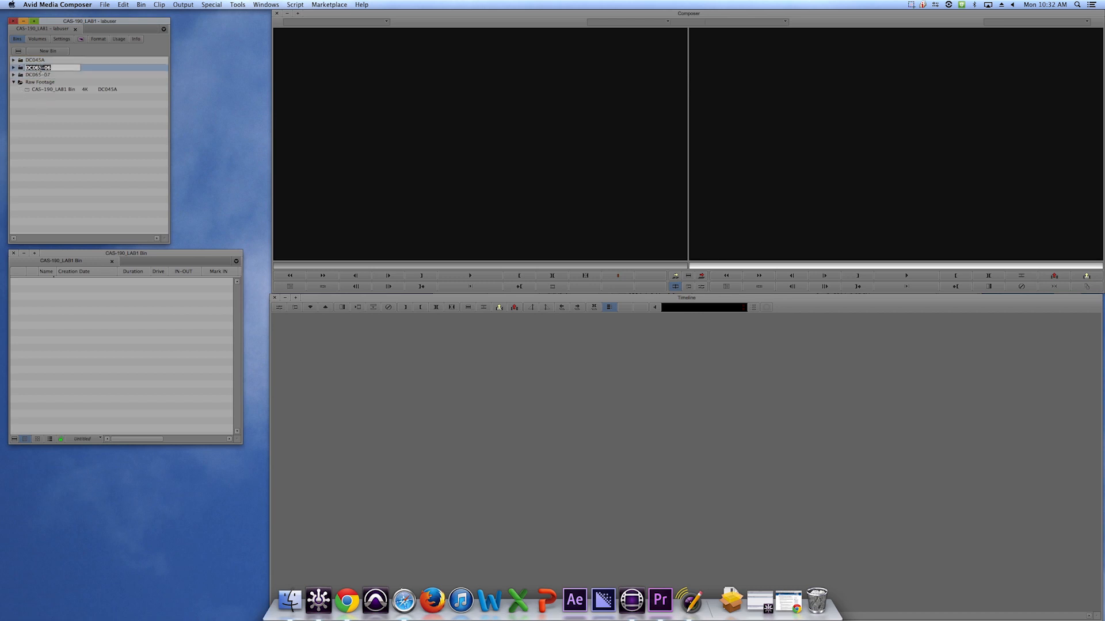
click(42, 60)
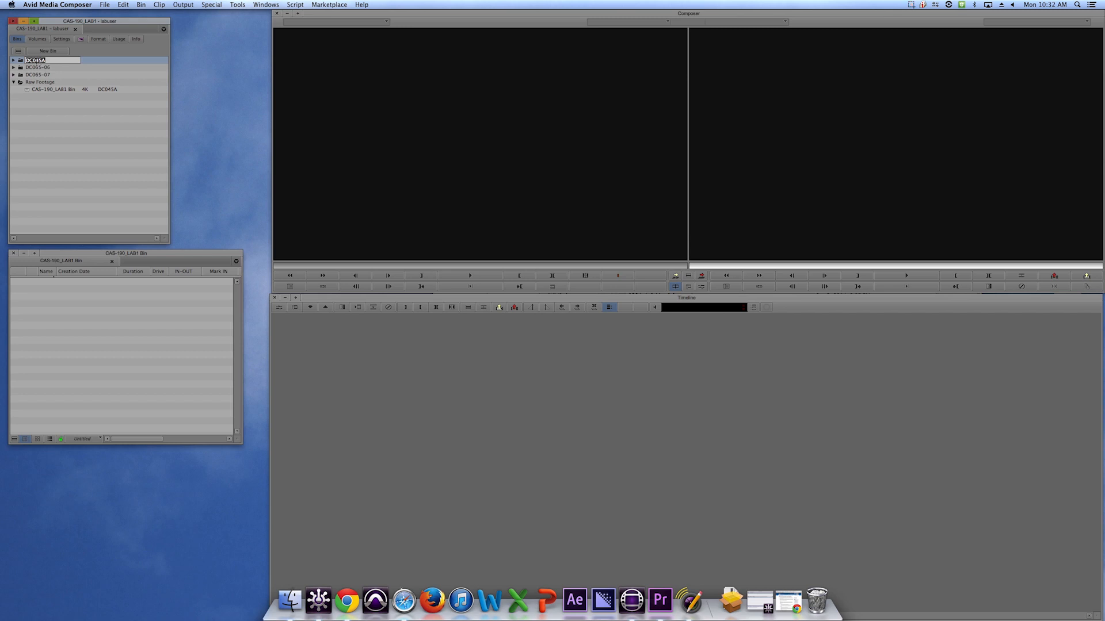
click(56, 123)
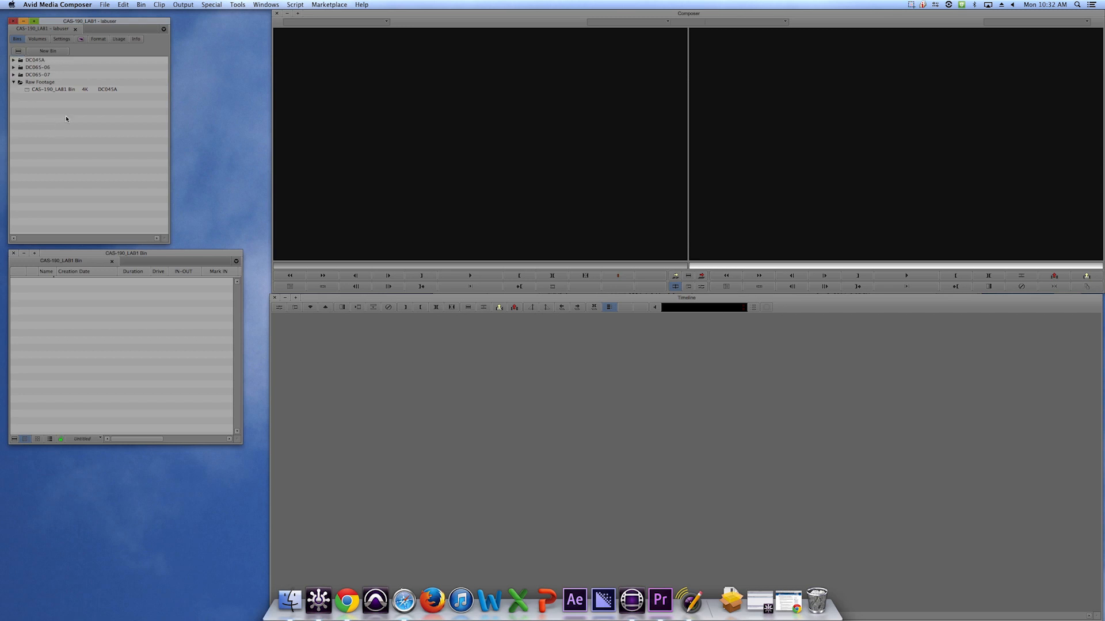
Reposition the project window and the CAS-190_LAB1 Bin window.
drag(116, 26, 141, 24)
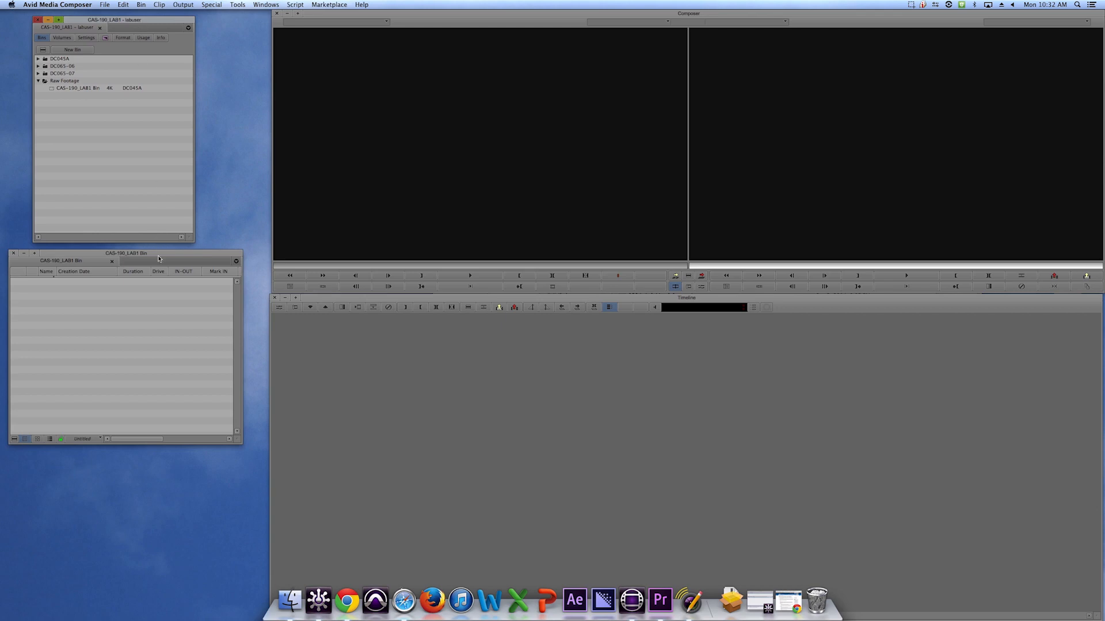
drag(159, 255, 173, 256)
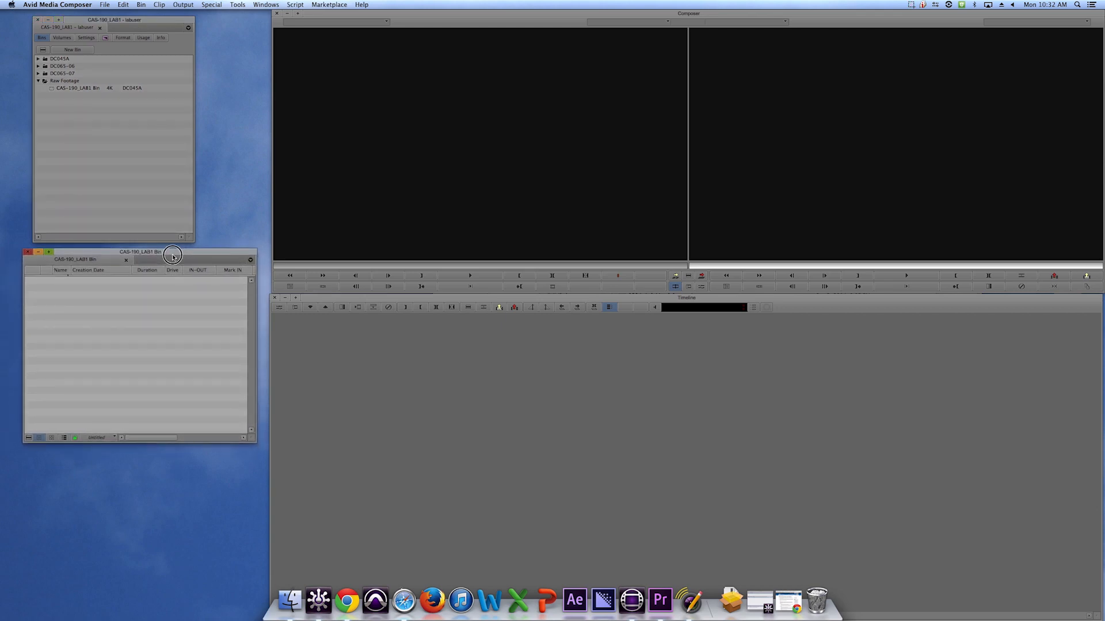
drag(173, 257, 173, 256)
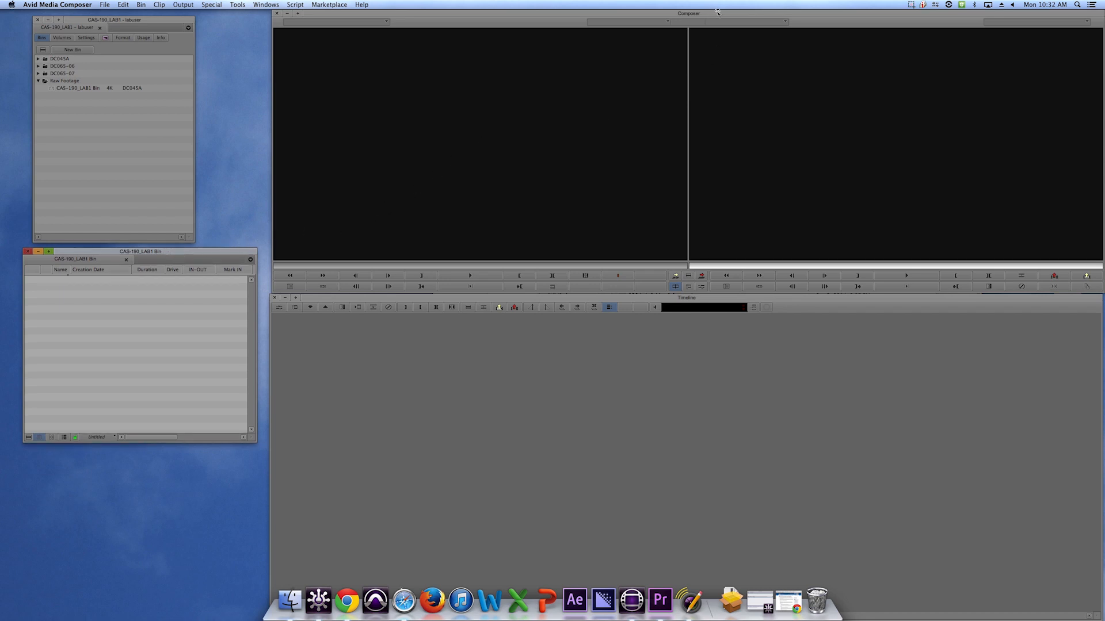
drag(719, 13, 715, 14)
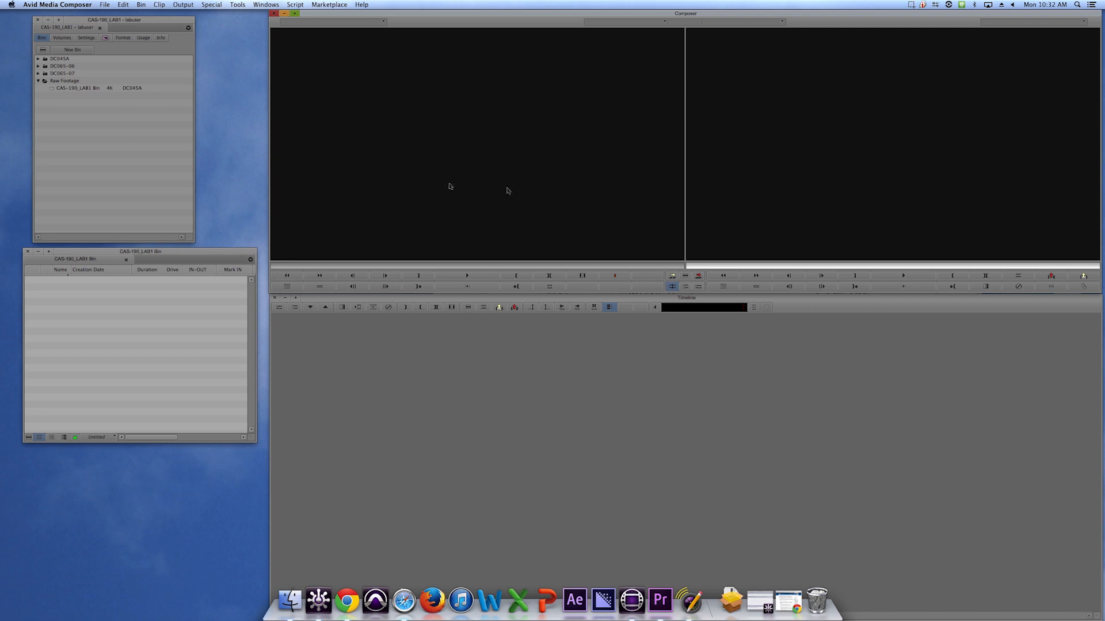
Select the source and record monitors in turn.
click(464, 154)
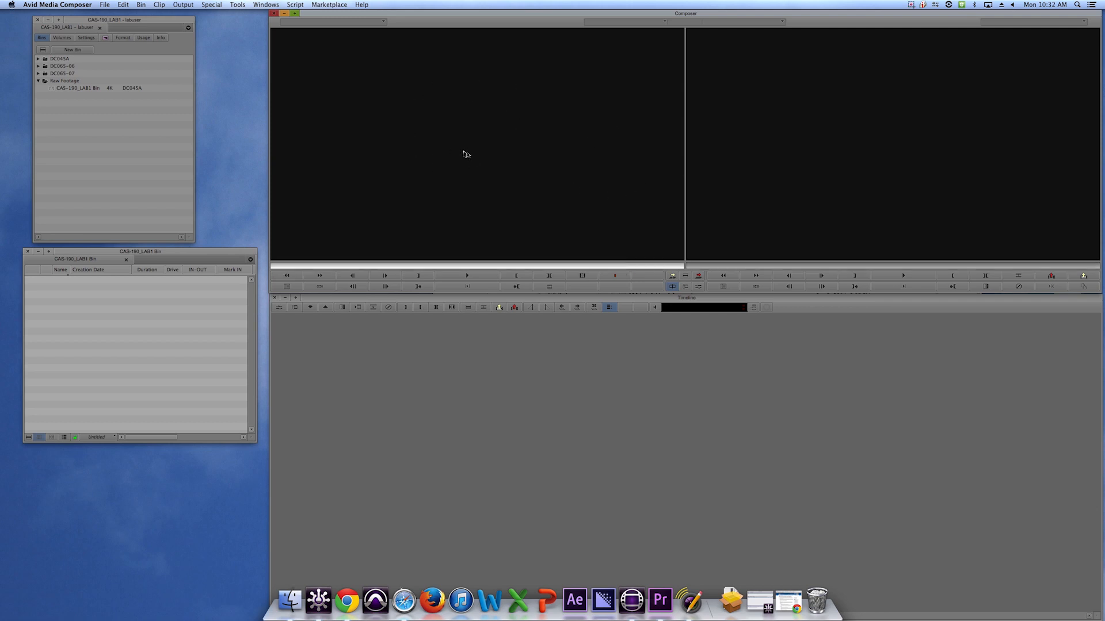
click(952, 156)
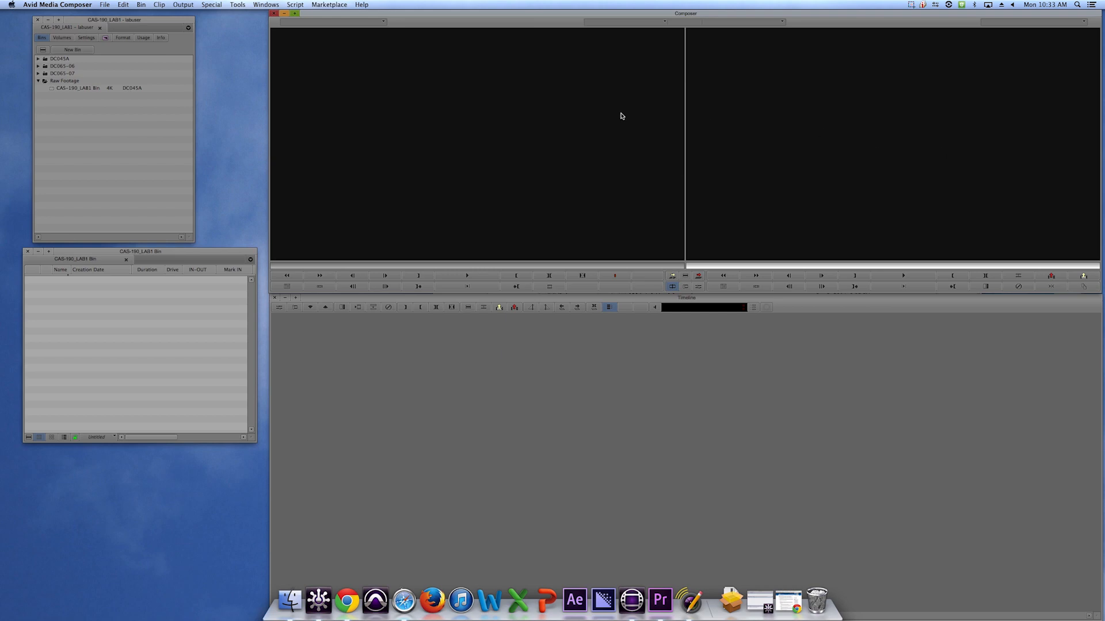
click(520, 124)
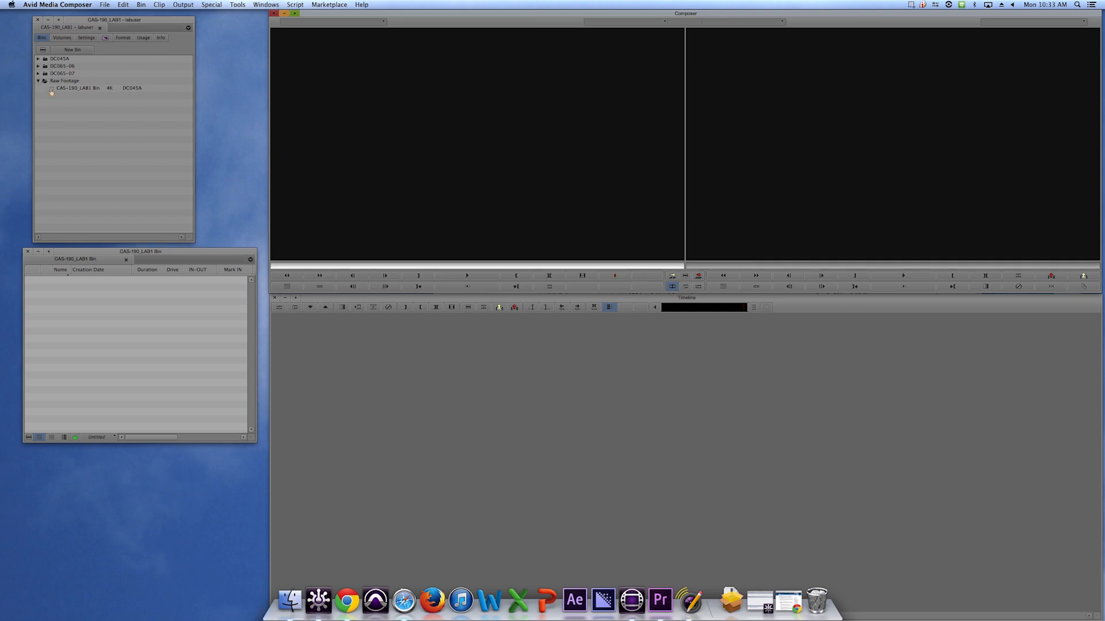
click(808, 140)
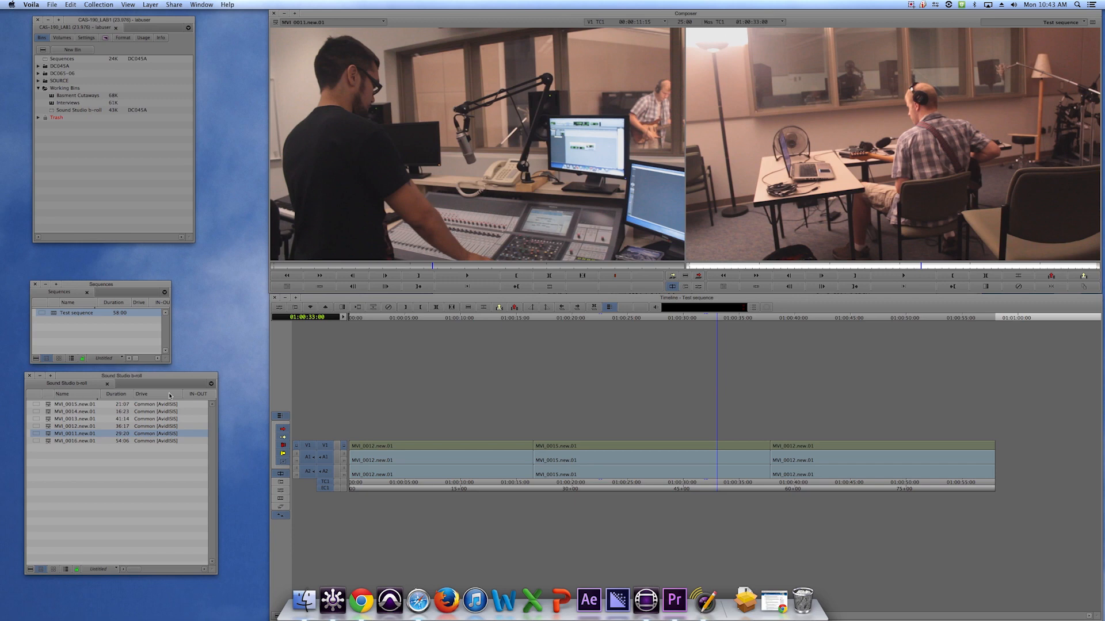
Load b-roll clips from the Sound Studio b-roll bin into the source monitor, ending with MVI_0011.new.01.
click(48, 436)
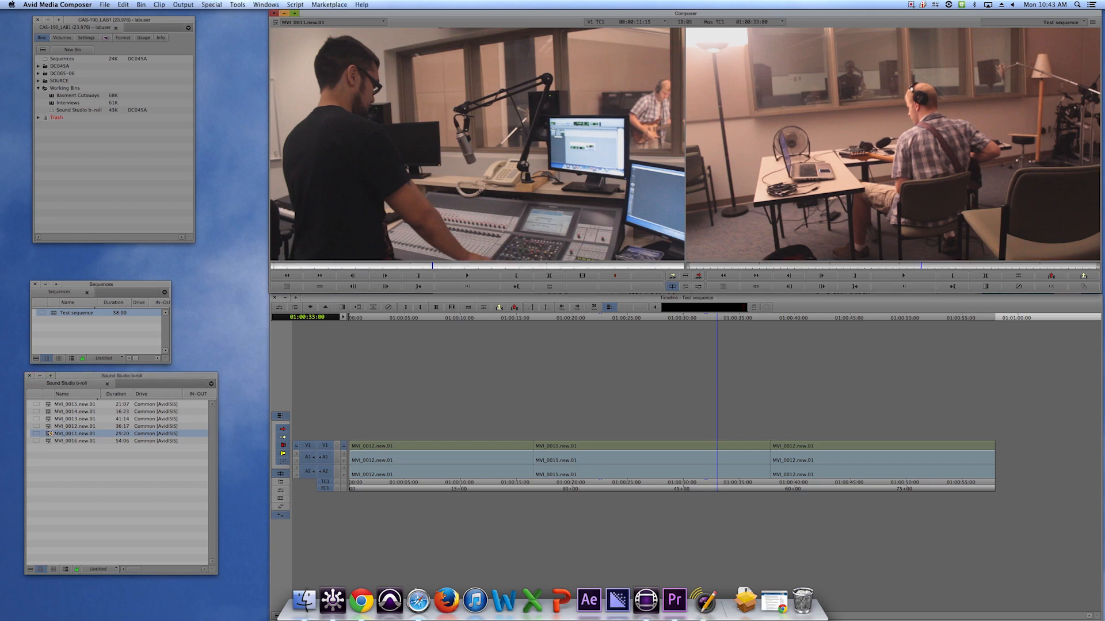
double_click(50, 426)
double_click(49, 420)
double_click(49, 426)
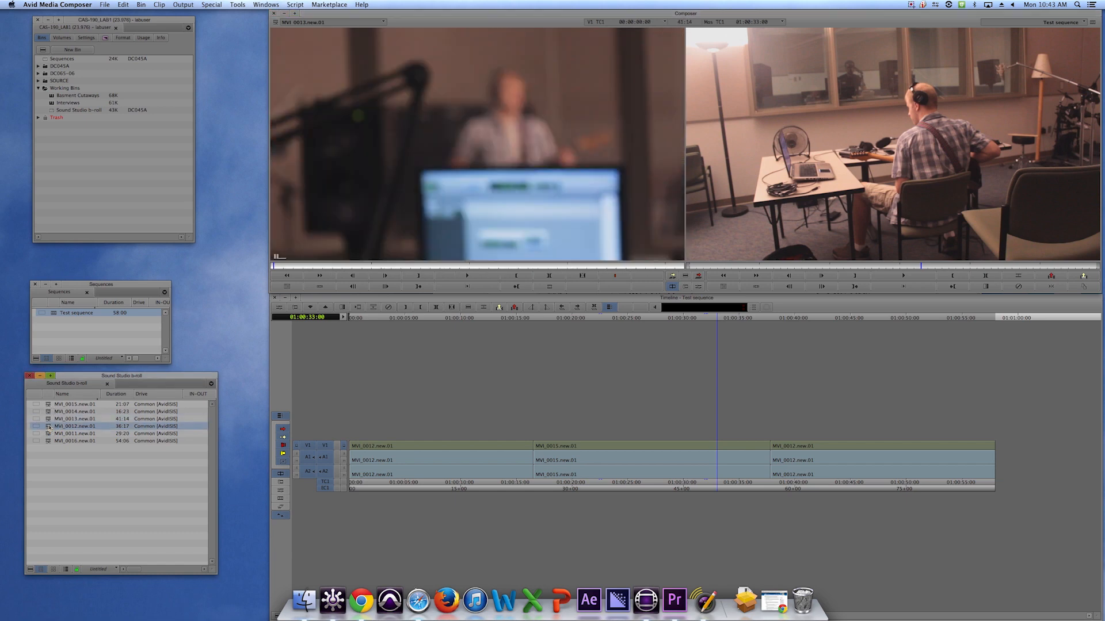
double_click(49, 434)
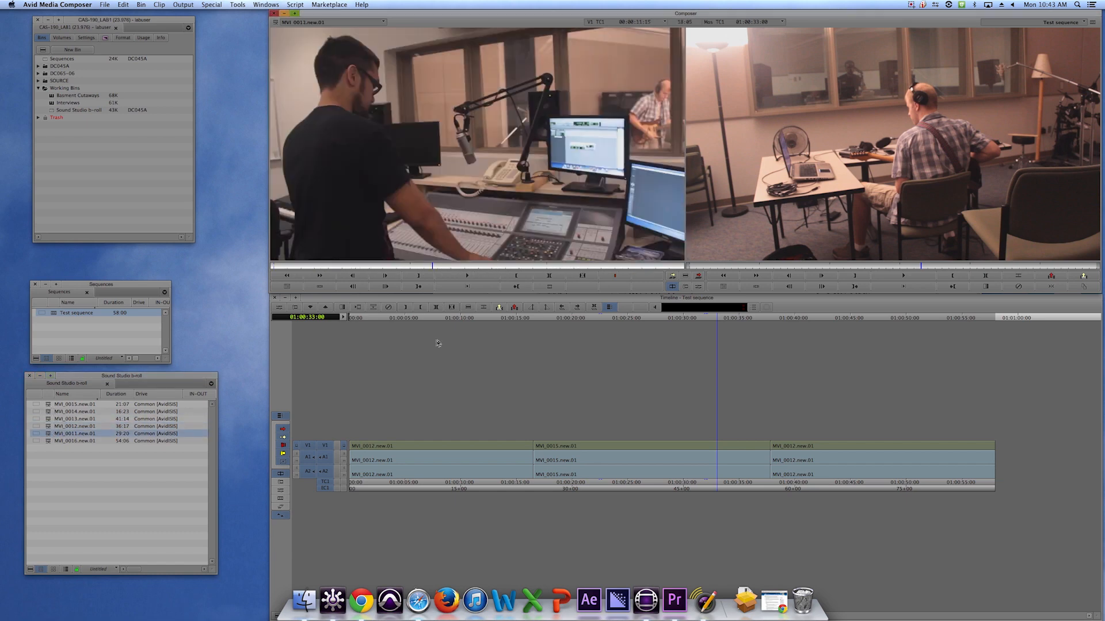
Scrub through and play the MVI_0011.new.01 clip in the source monitor.
click(441, 265)
drag(441, 266, 484, 268)
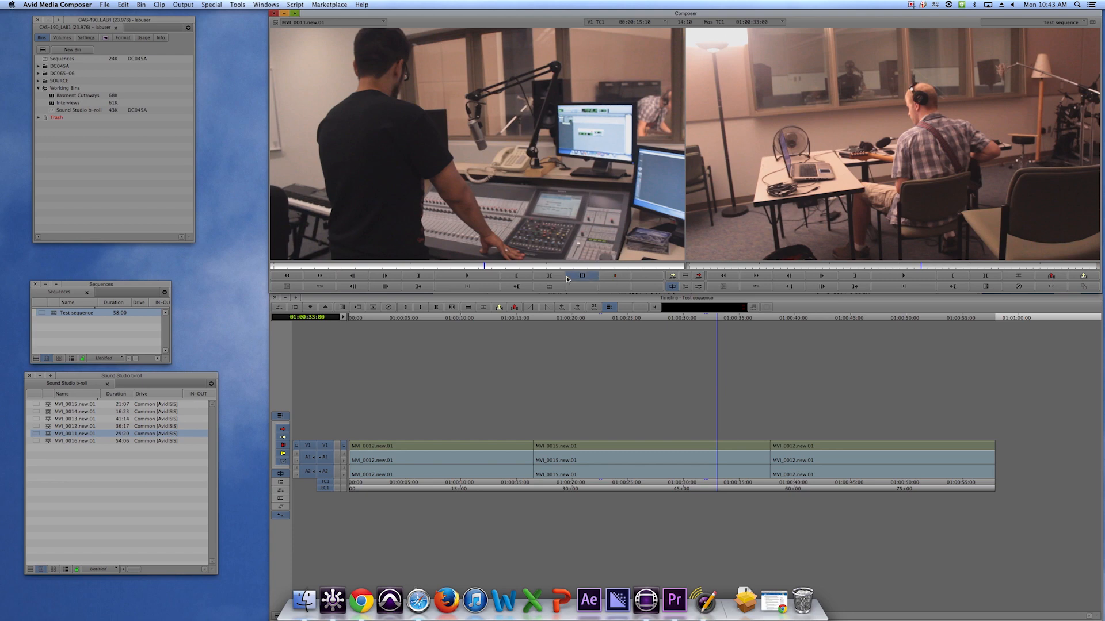
click(477, 278)
click(477, 278)
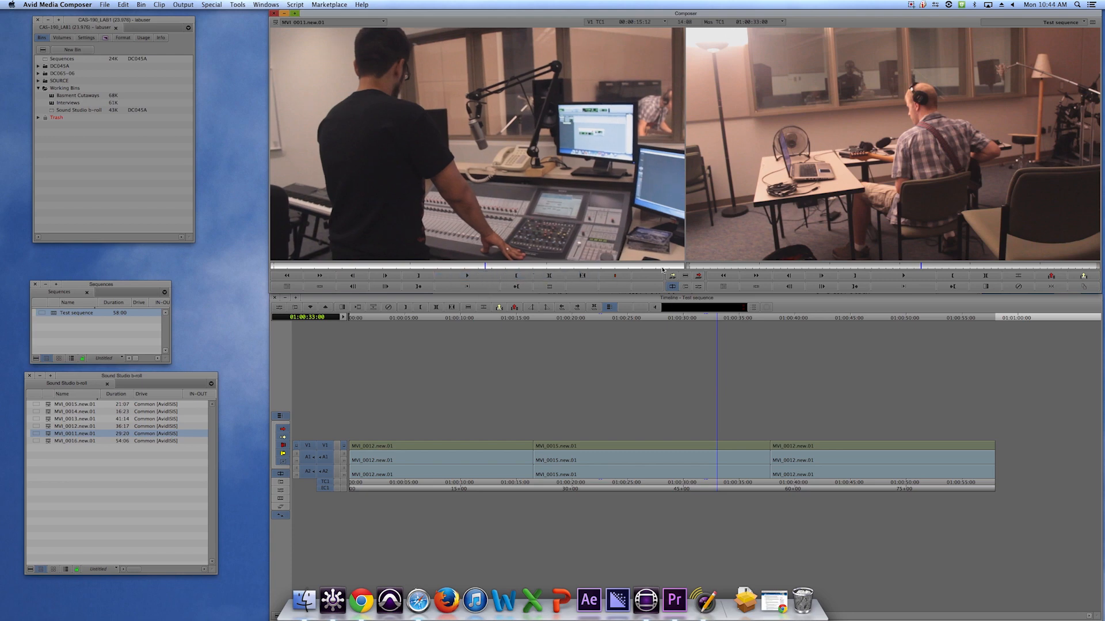
click(463, 266)
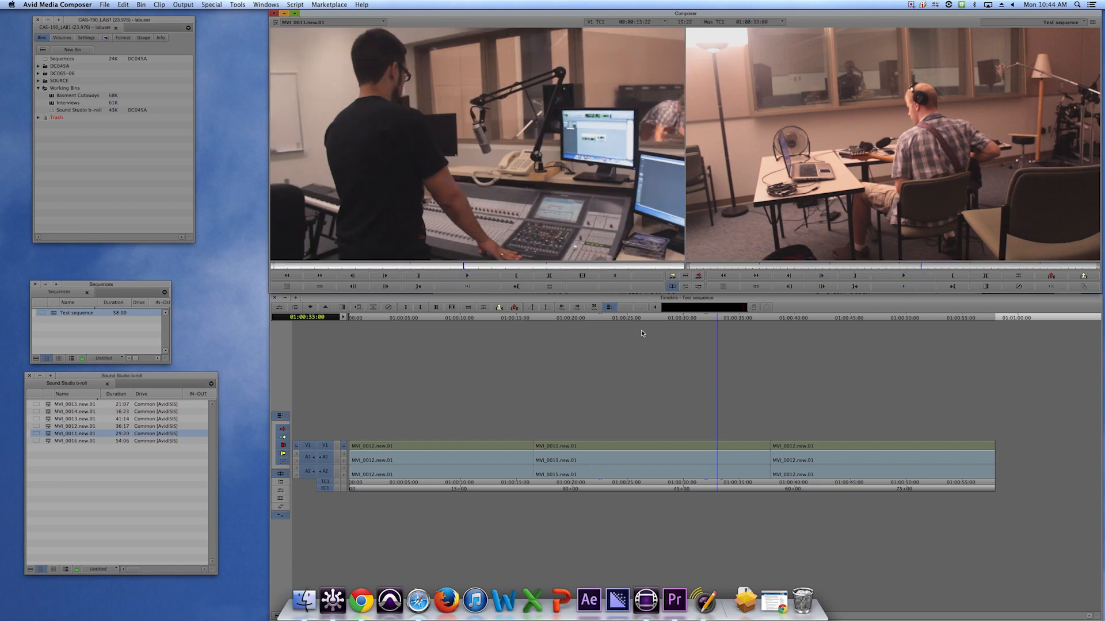
Load MVI_0012.new.01 from the b-roll bin into the source monitor and add it to the end of the Test sequence.
mouse_move(681, 320)
mouse_down()
mouse_move(599, 323)
mouse_move(741, 326)
mouse_move(679, 326)
mouse_up()
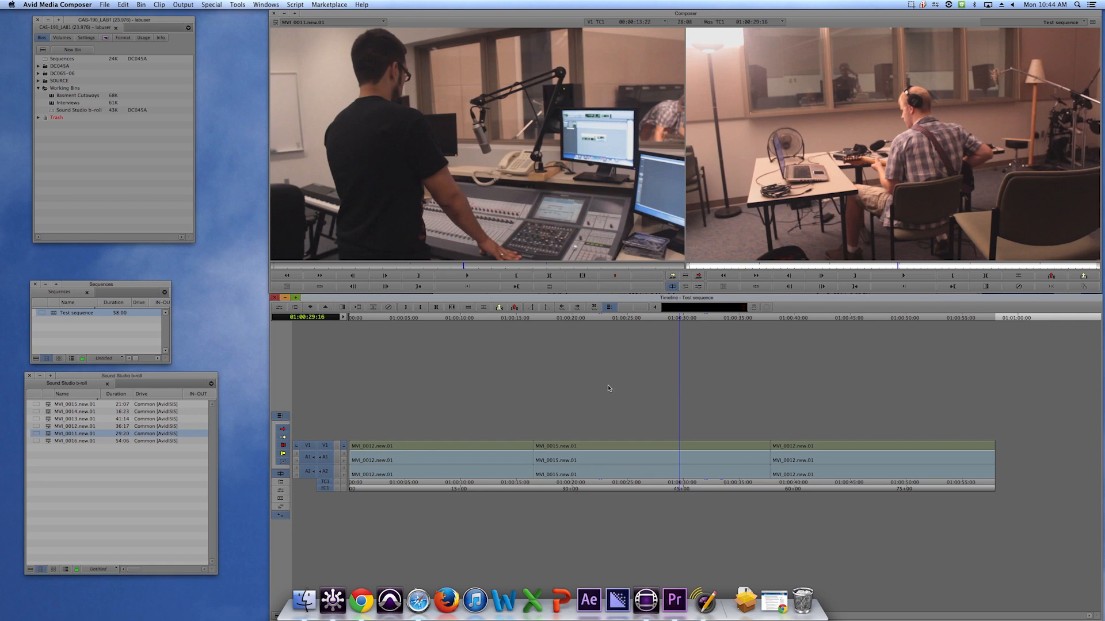
double_click(48, 428)
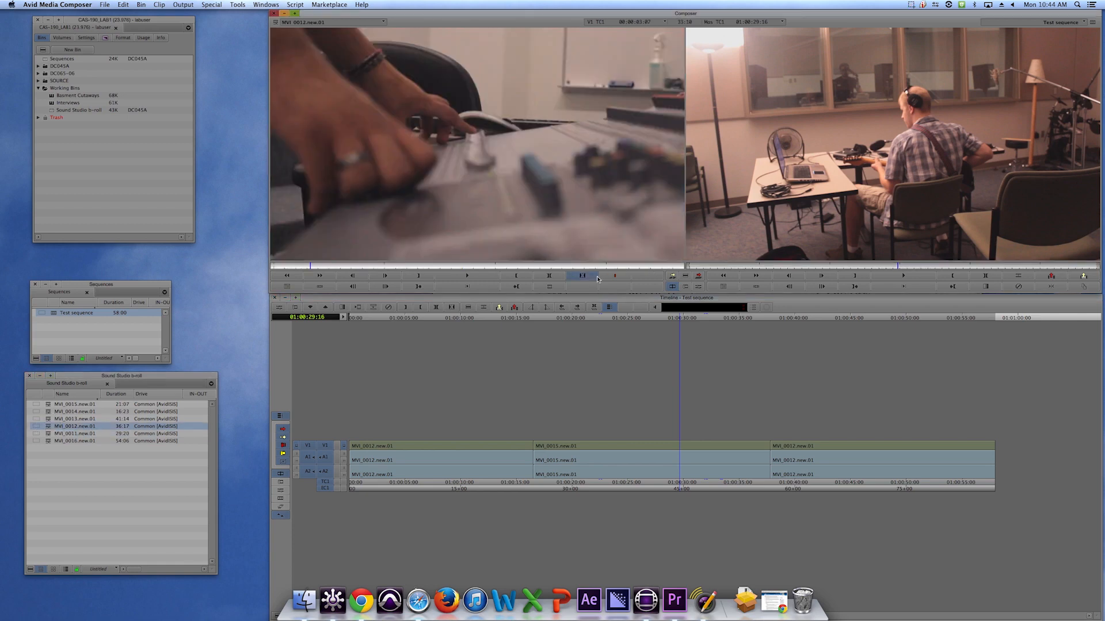
drag(528, 177, 994, 444)
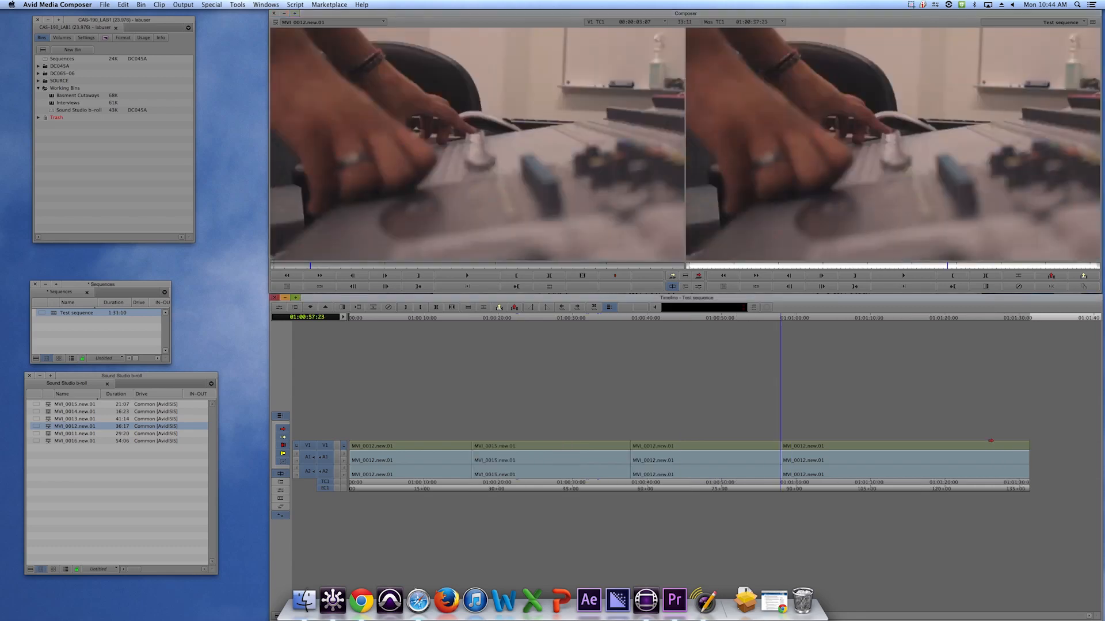
click(843, 319)
drag(844, 320, 885, 319)
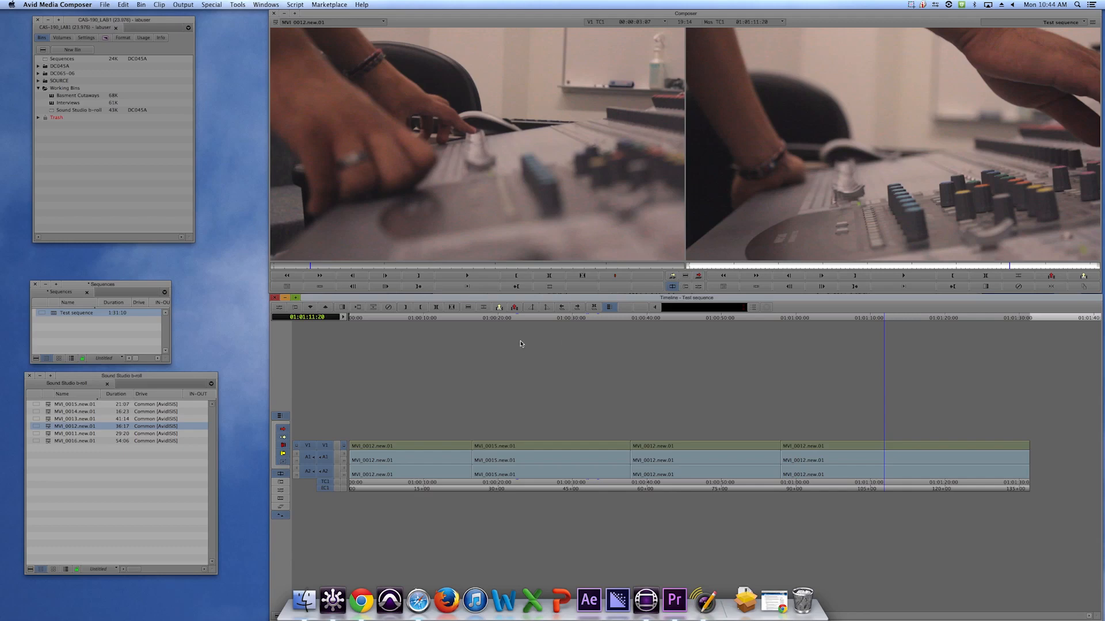
Reload Test sequence from the Sequences bin into the timeline and reposition the Sequences bin window.
click(74, 336)
right_click(72, 333)
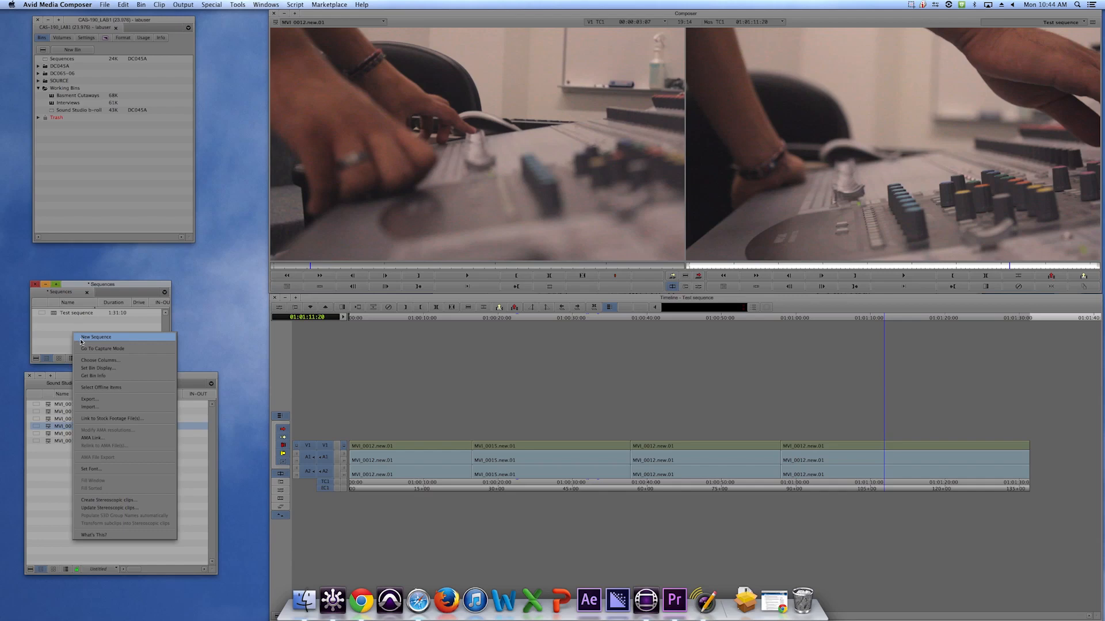
click(56, 318)
double_click(54, 313)
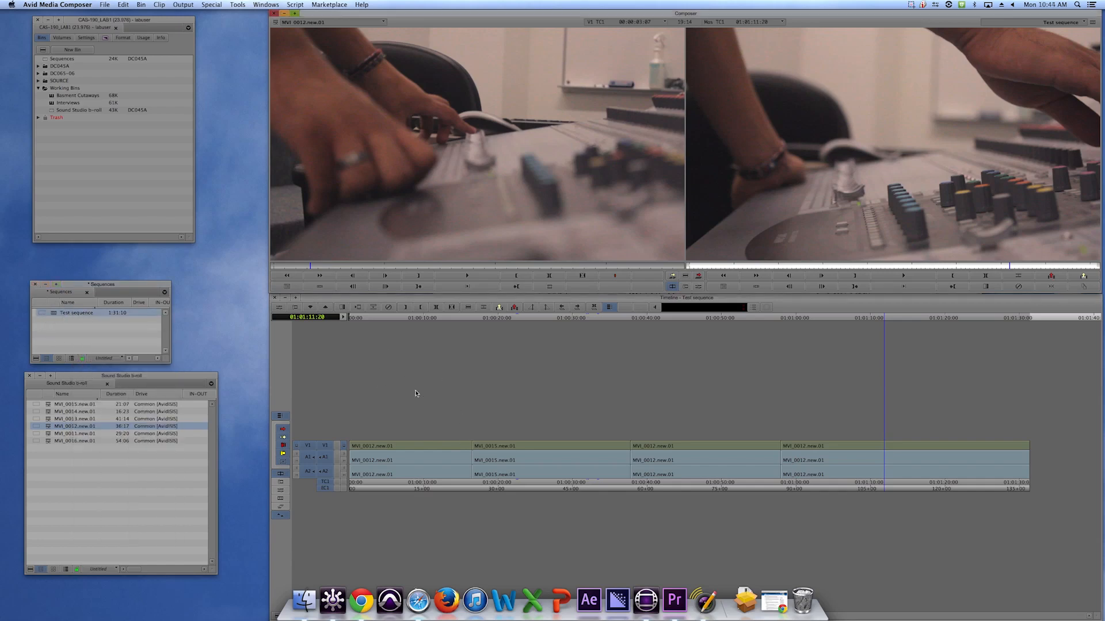
drag(128, 295, 137, 287)
click(61, 305)
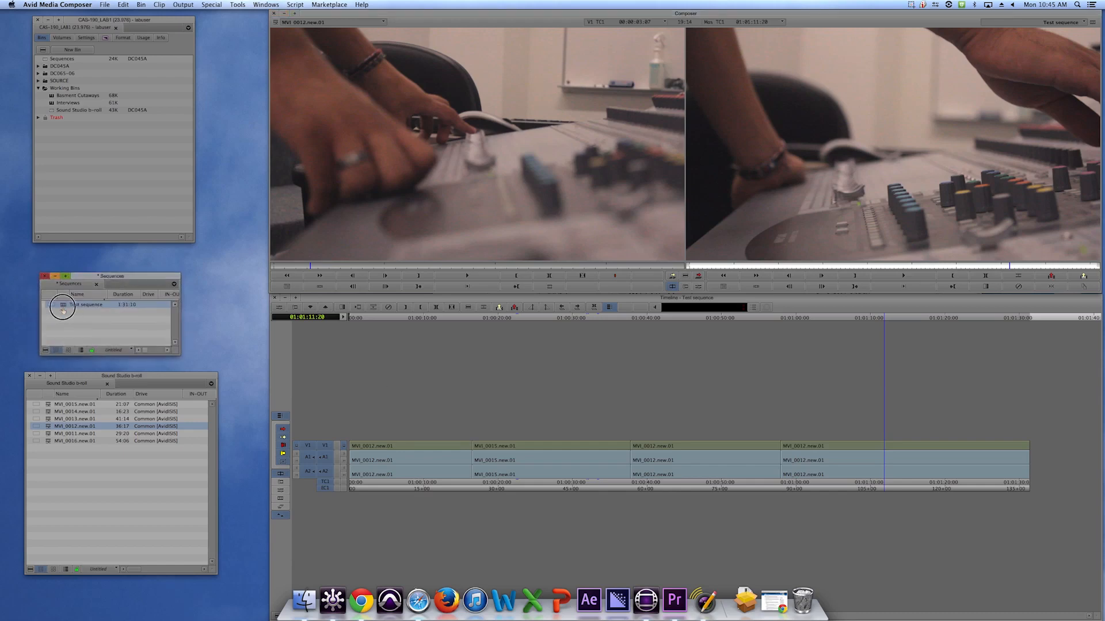
Close the Sequences bin, reopen it from the project window, and load Test sequence into the timeline.
click(45, 277)
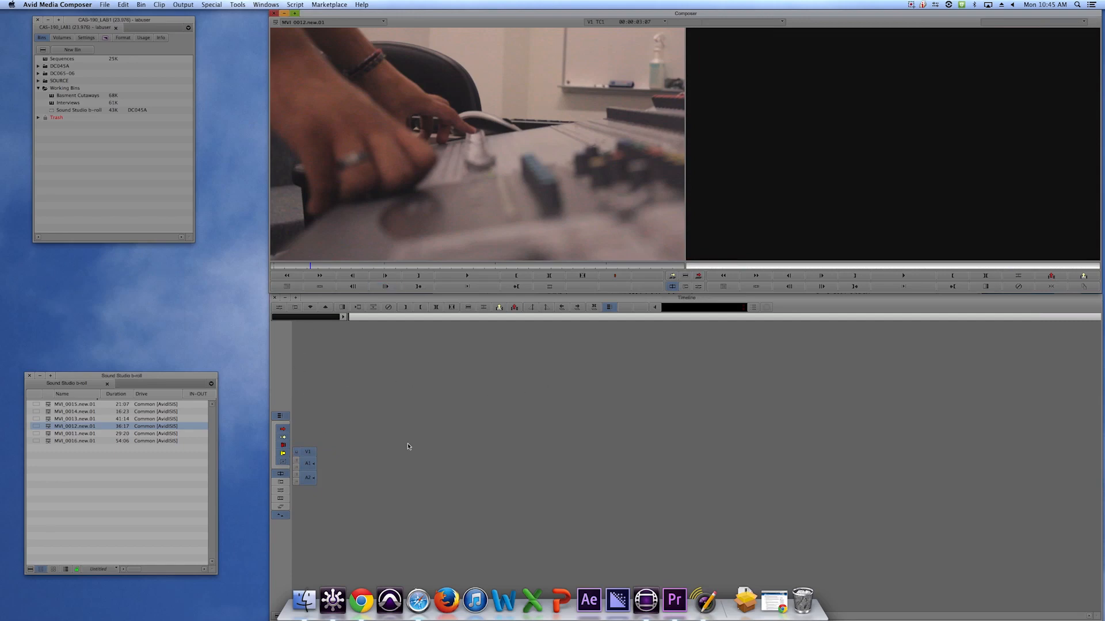
double_click(45, 60)
double_click(63, 309)
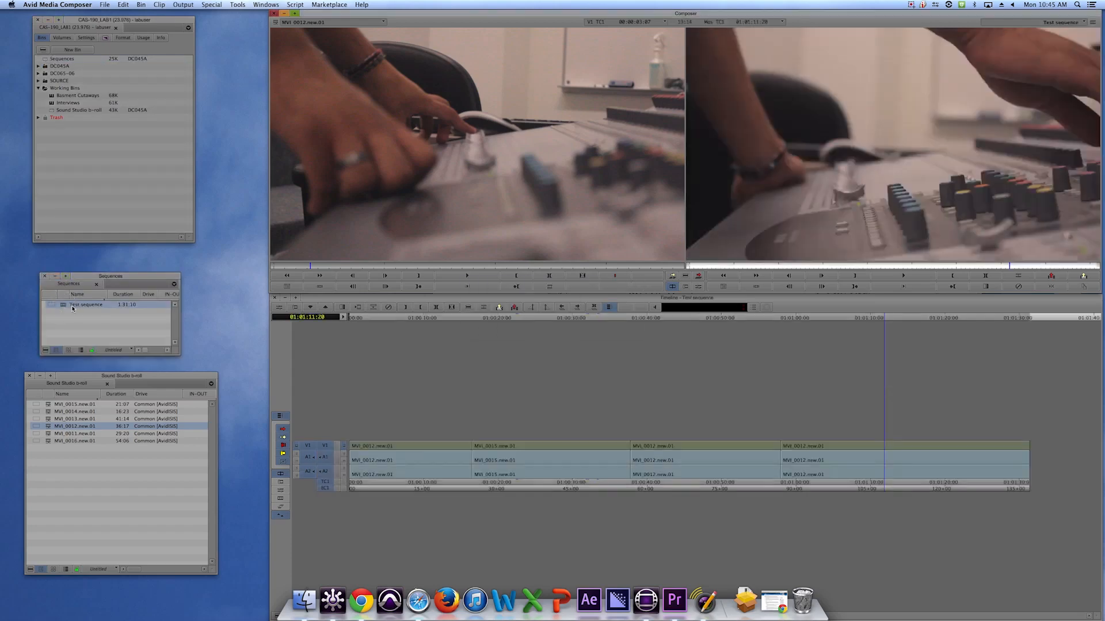
Close the Timeline window and reopen it through the Tools menu's Timeline command.
click(276, 298)
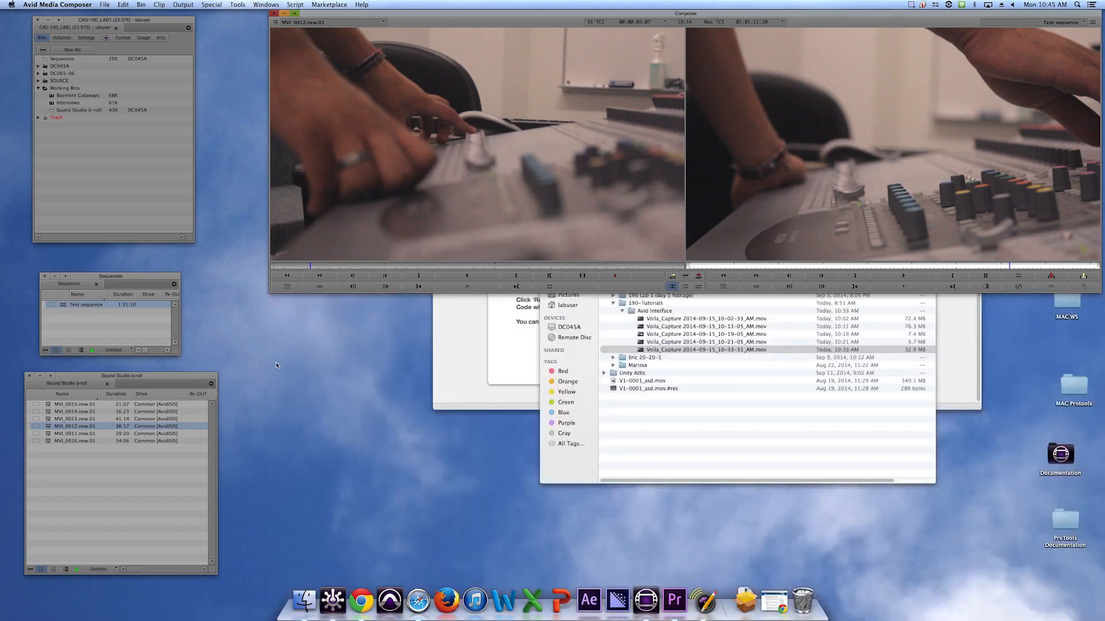
click(62, 313)
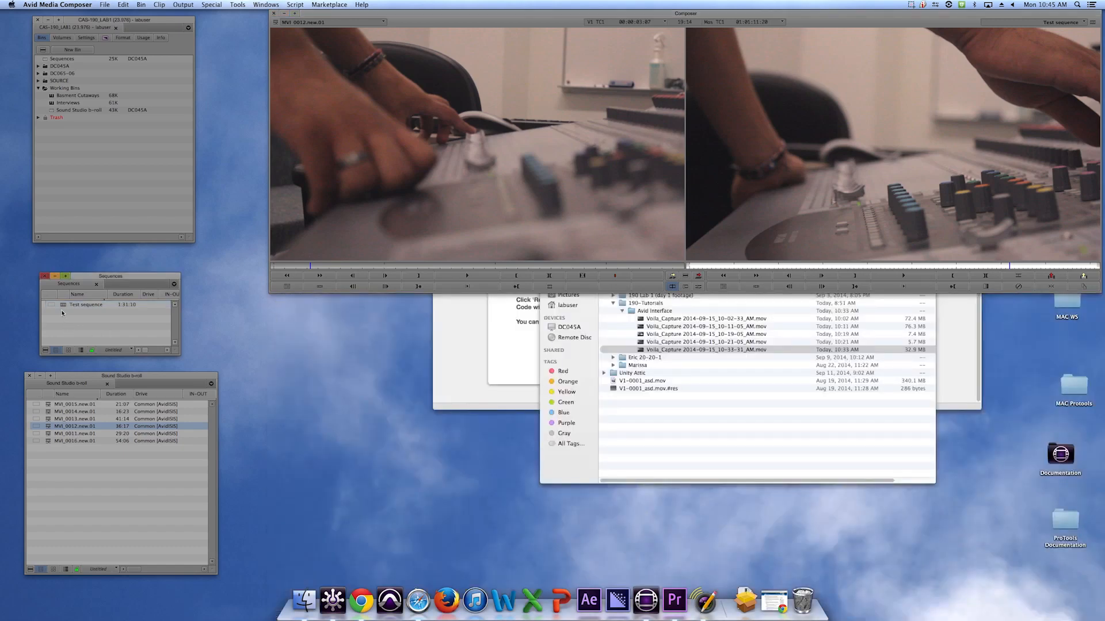
double_click(64, 308)
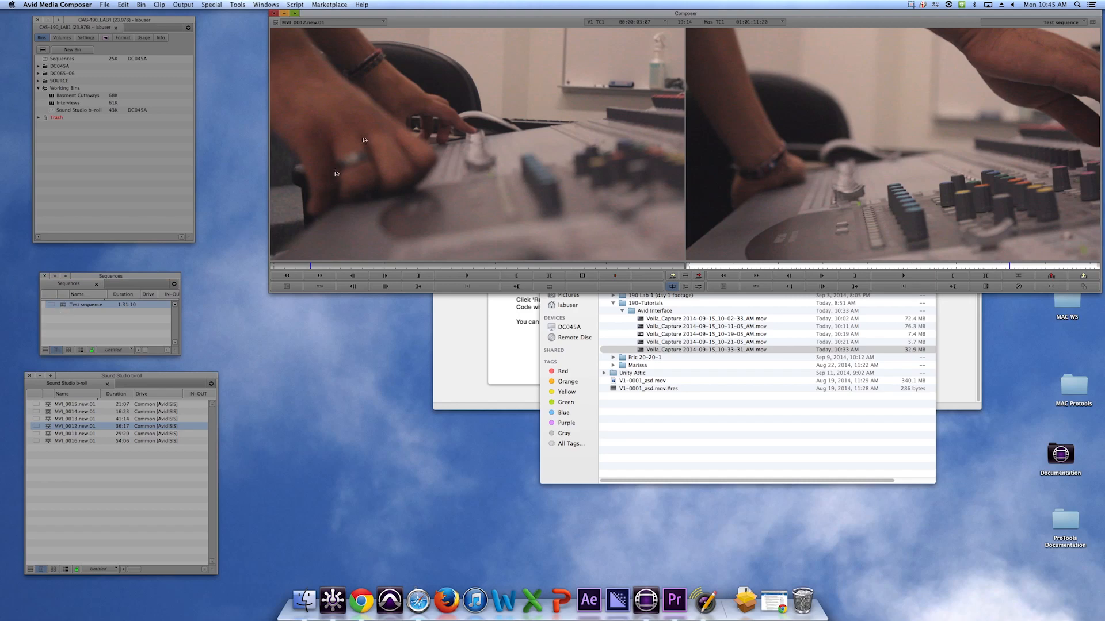
click(238, 5)
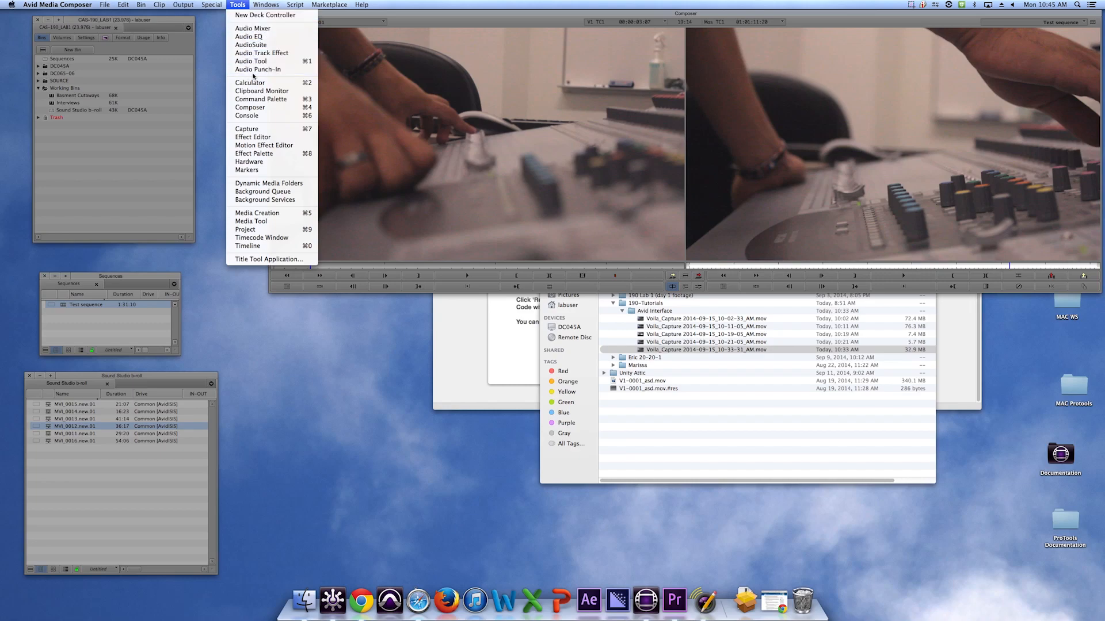
click(283, 246)
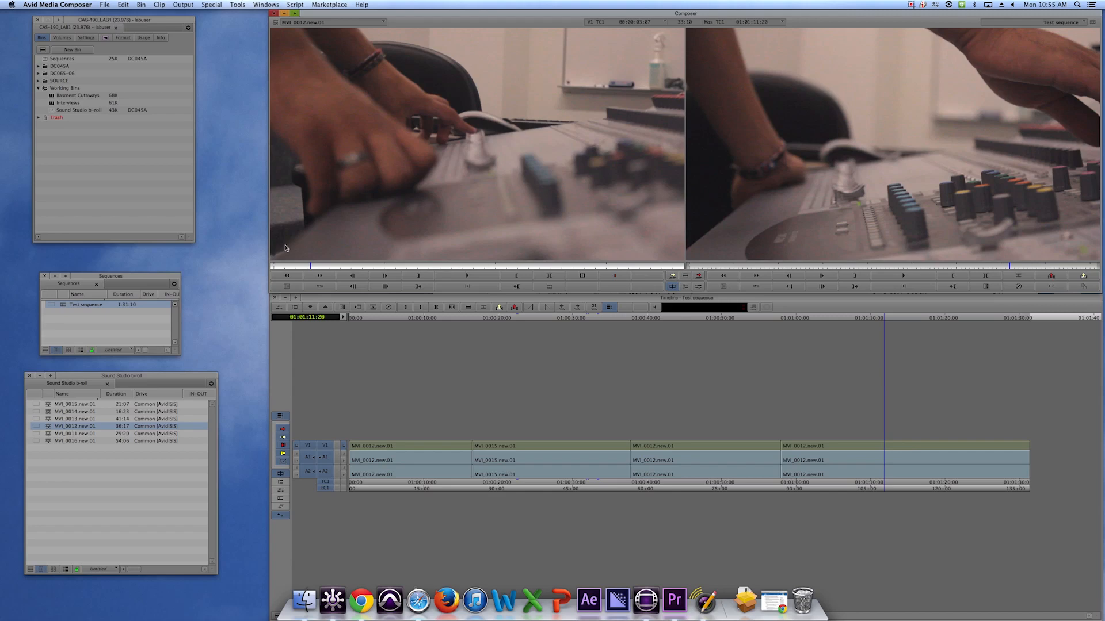
Bring the project window, Sound Studio b-roll bin, Sequences bin and timeline to the front in turn.
click(131, 21)
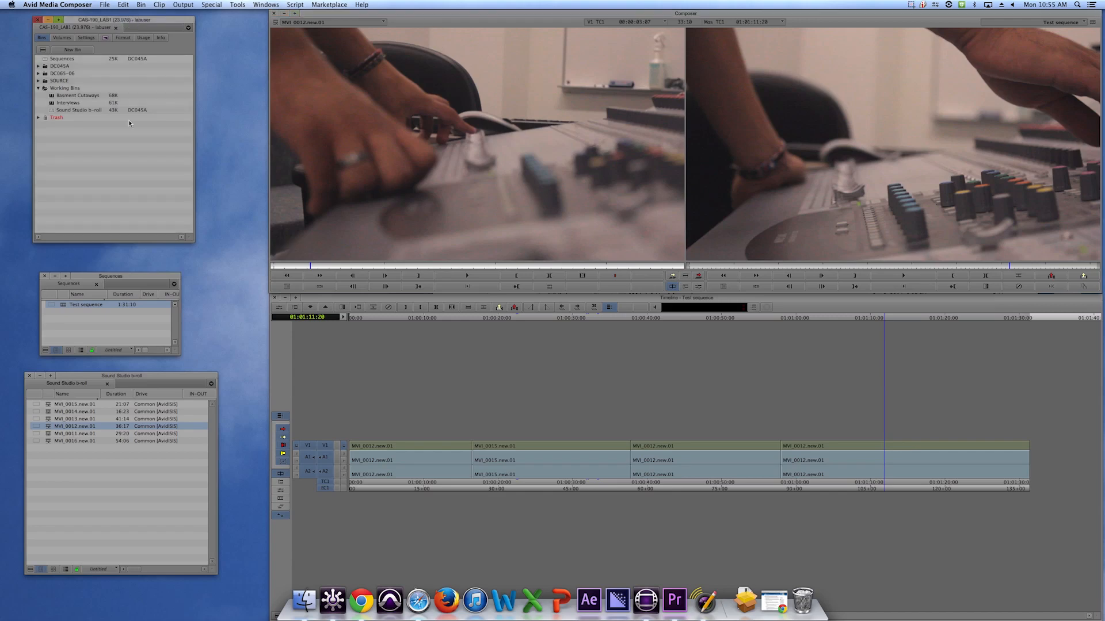
click(148, 375)
click(148, 277)
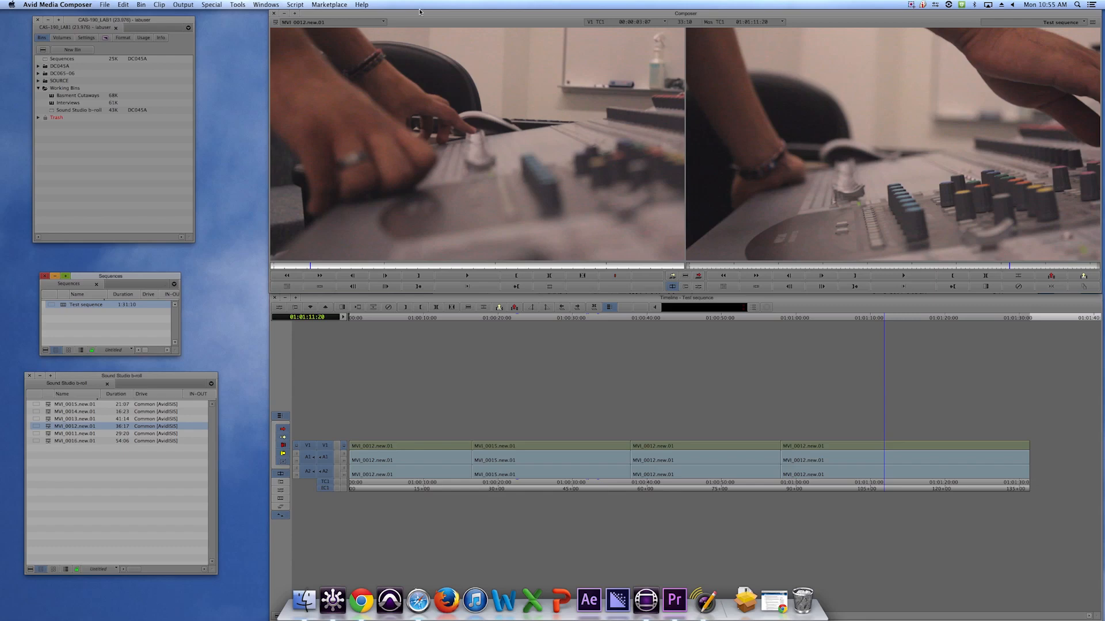
click(486, 320)
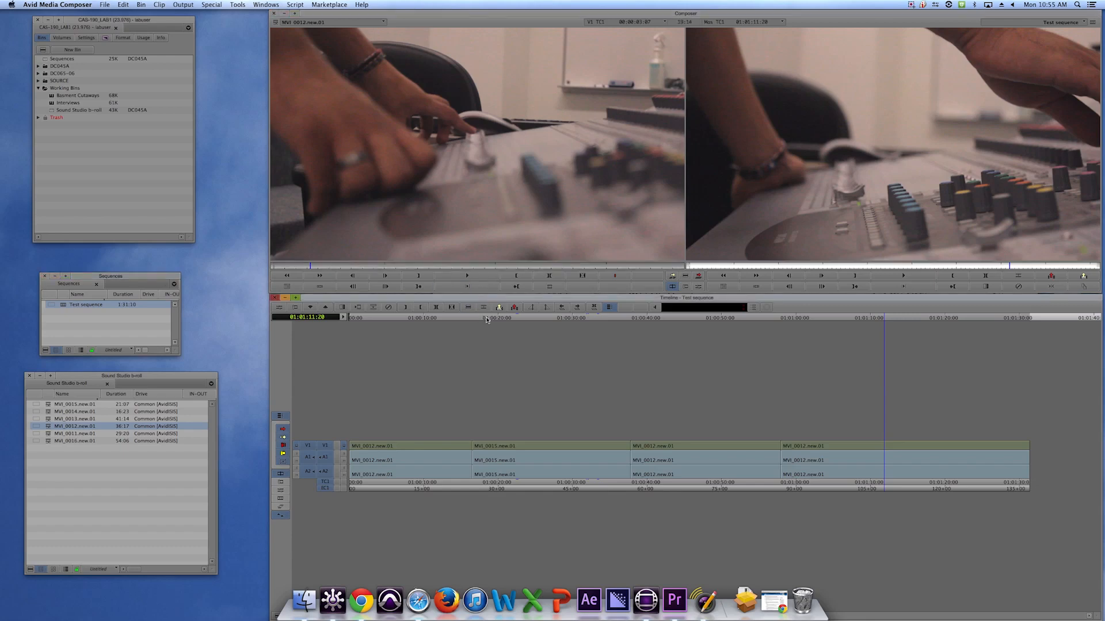
Move the project window and widen it.
click(269, 6)
mouse_move(240, 6)
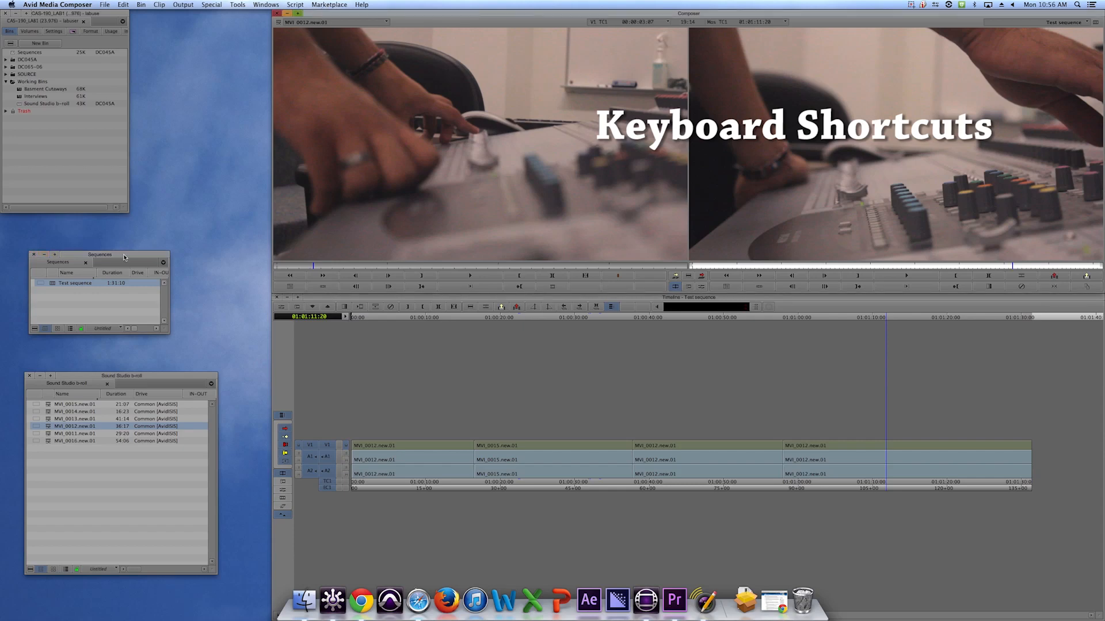
drag(86, 14, 92, 15)
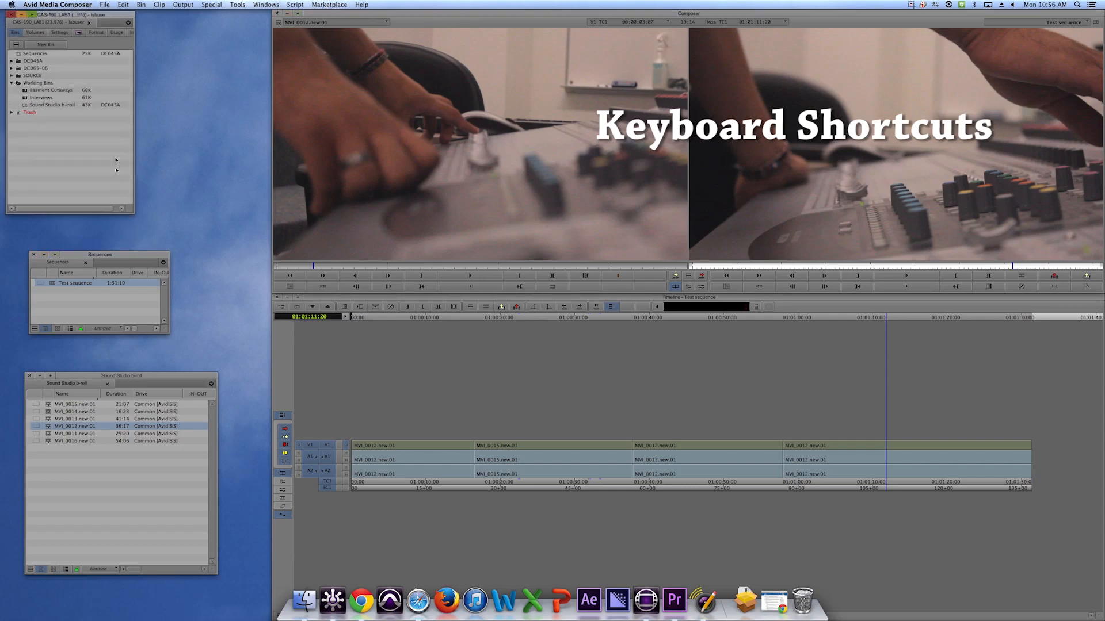
drag(136, 217, 167, 215)
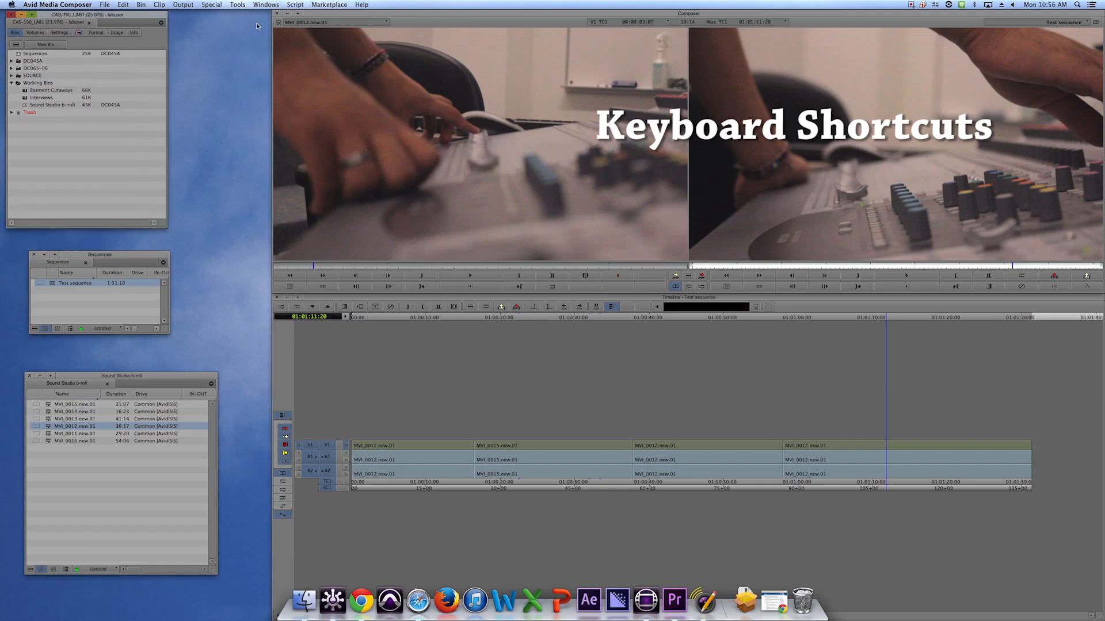
Bring the Project, Composer and Timeline windows to the front in turn using their Tools shortcuts.
click(239, 5)
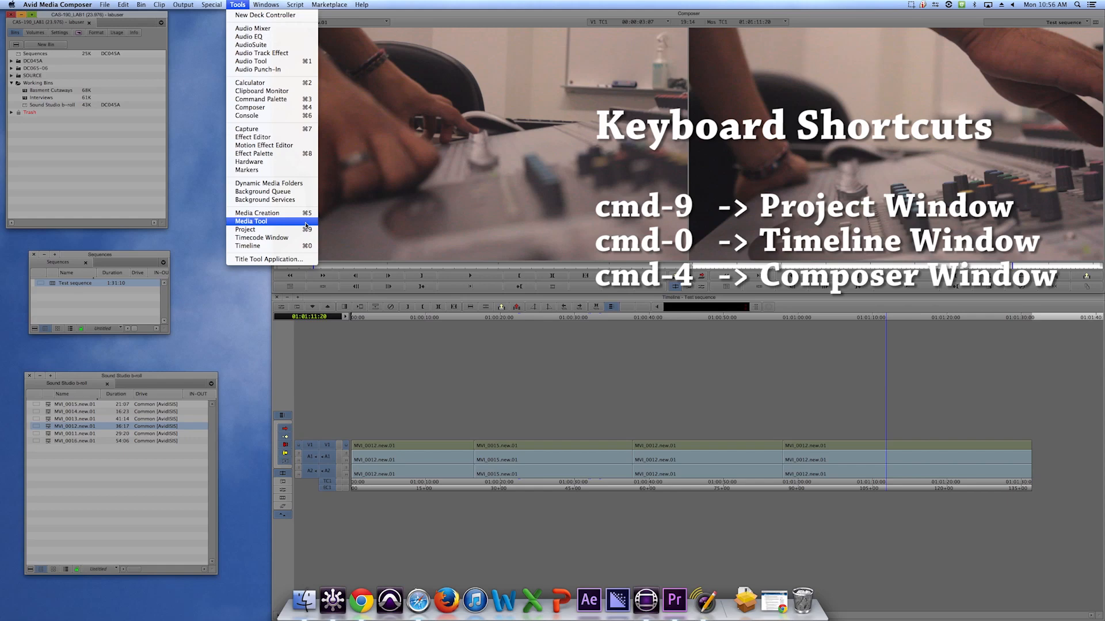
click(402, 298)
click(401, 298)
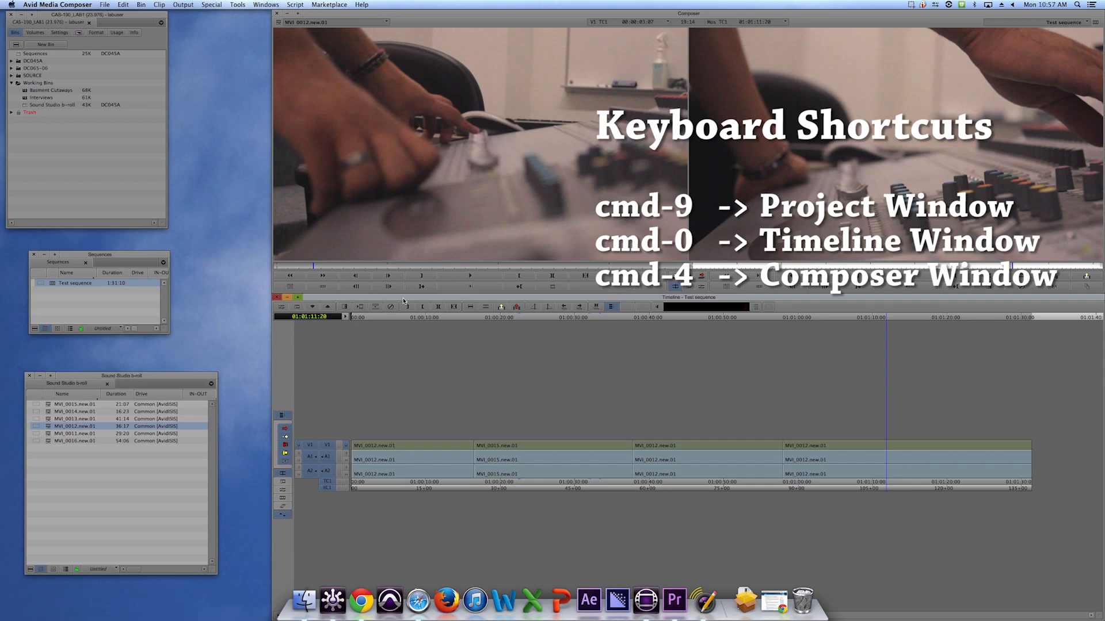
key(super+9)
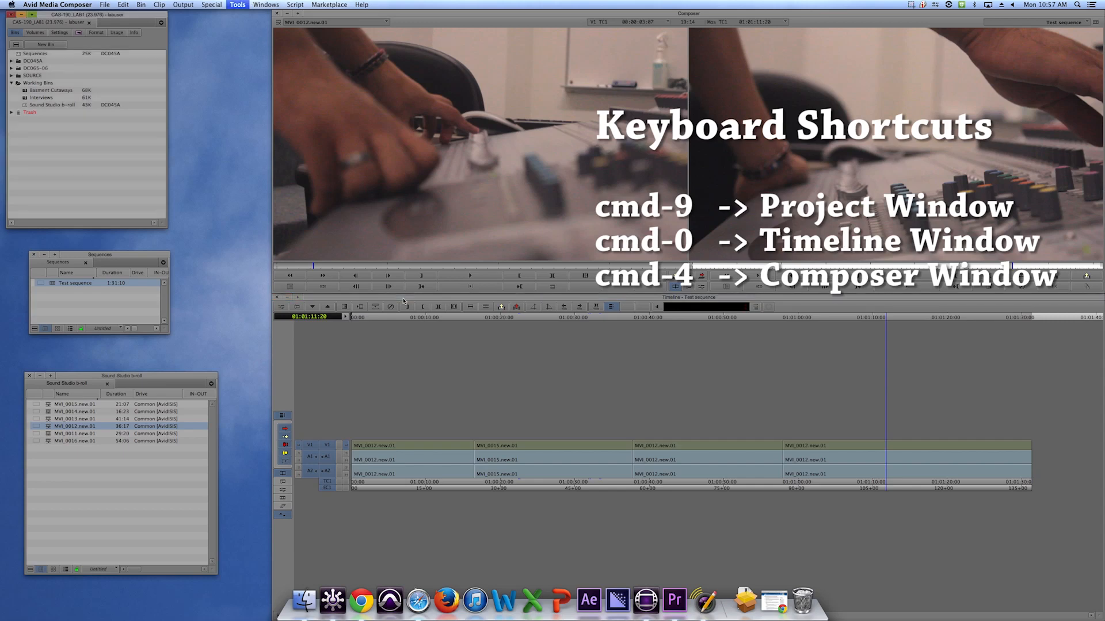
key(super+4)
key(super+0)
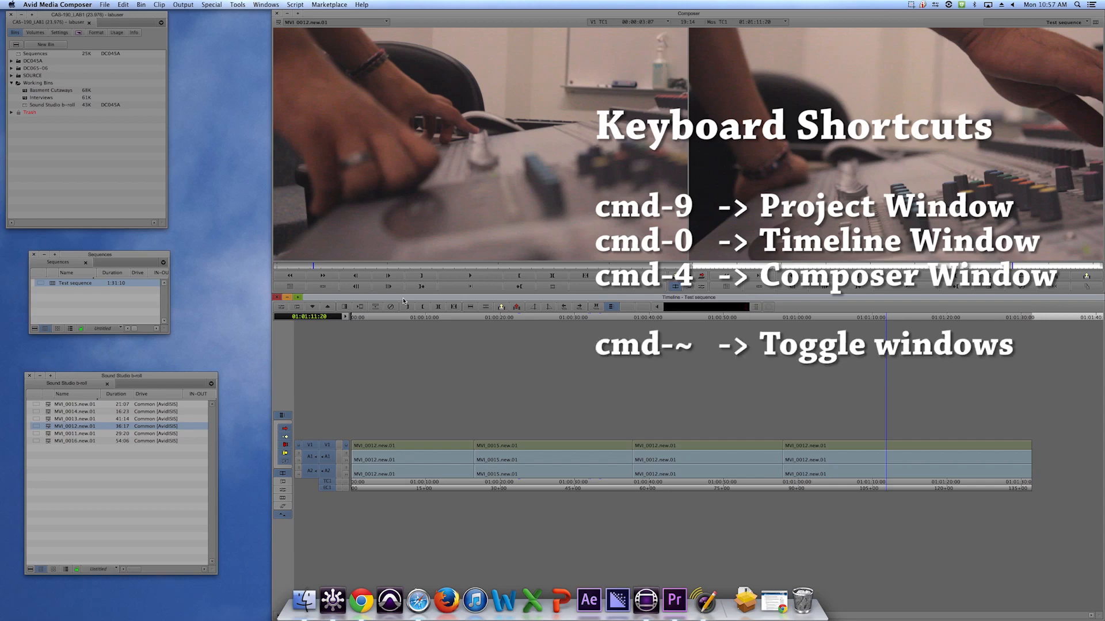
Cycle repeatedly through the open application windows.
key(super+grave)
key(super+grave)
key(super+grave)
key(super+grave)
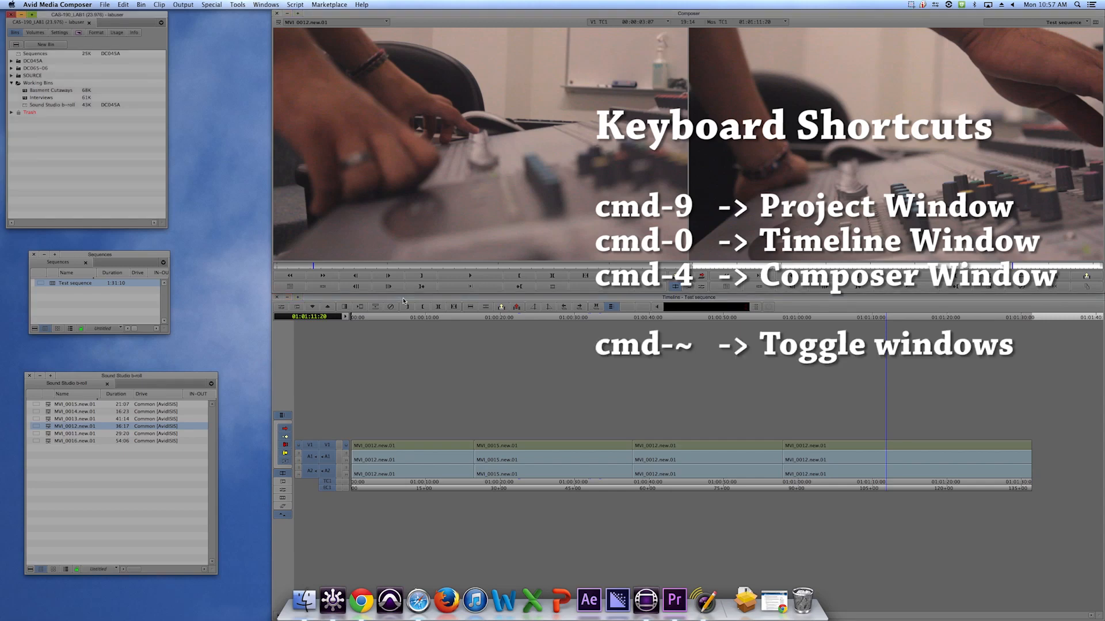
key(super+grave)
key(super+grave)
key(super+grave)
key(super+grave)
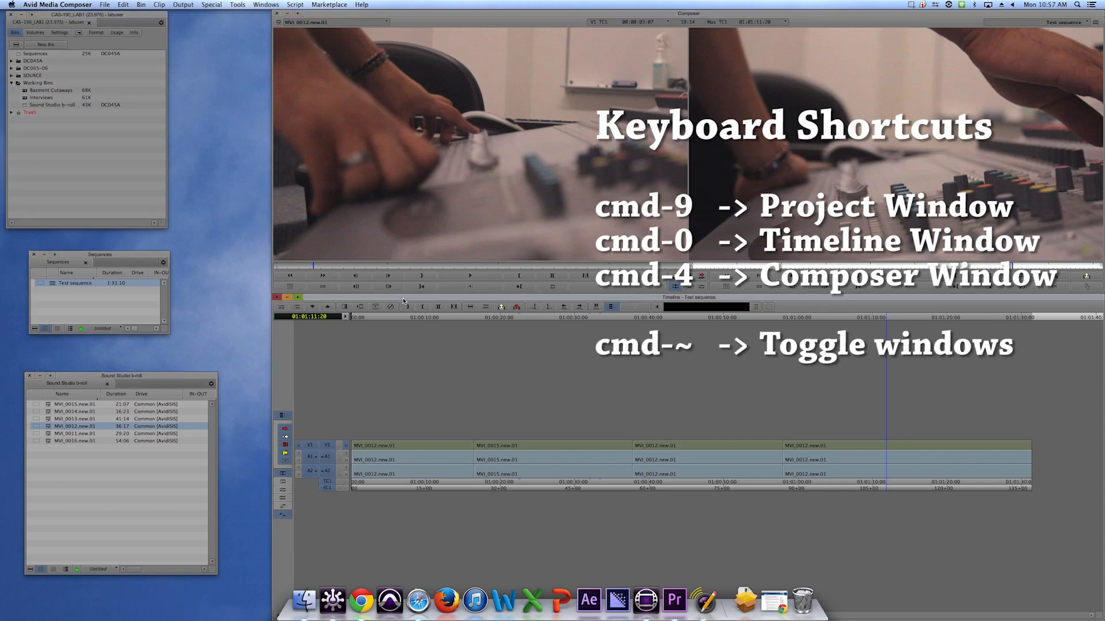
key(super+grave)
key(super+grave)
key(super+grave)
key(super+grave)
key(super+grave)
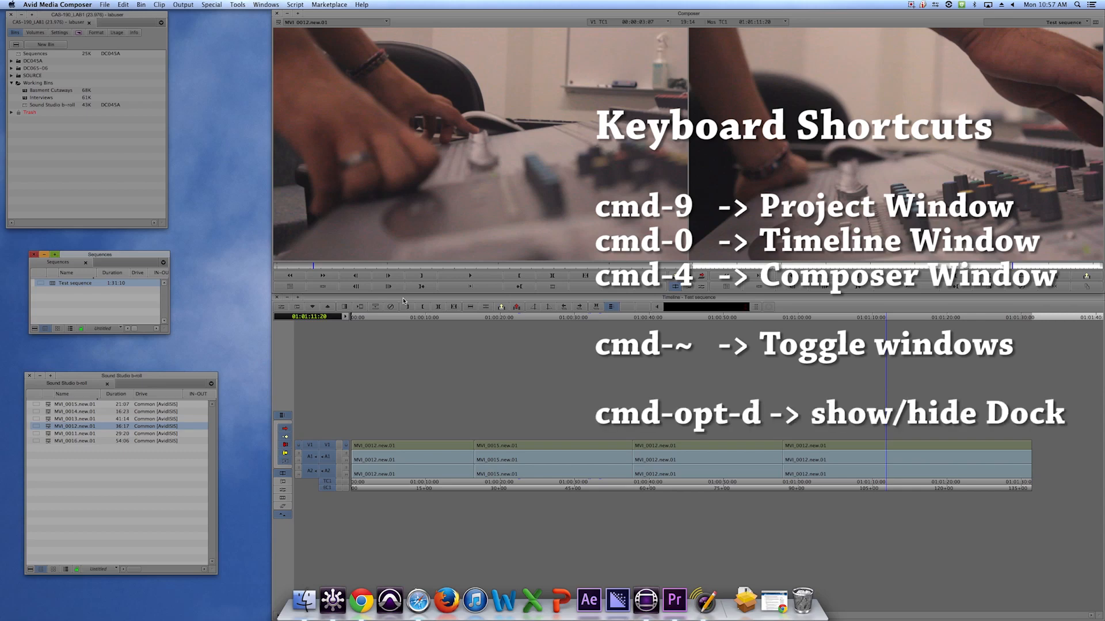
Toggle the macOS Dock between hidden and shown several times.
key(super+alt+d)
key(super+alt+d)
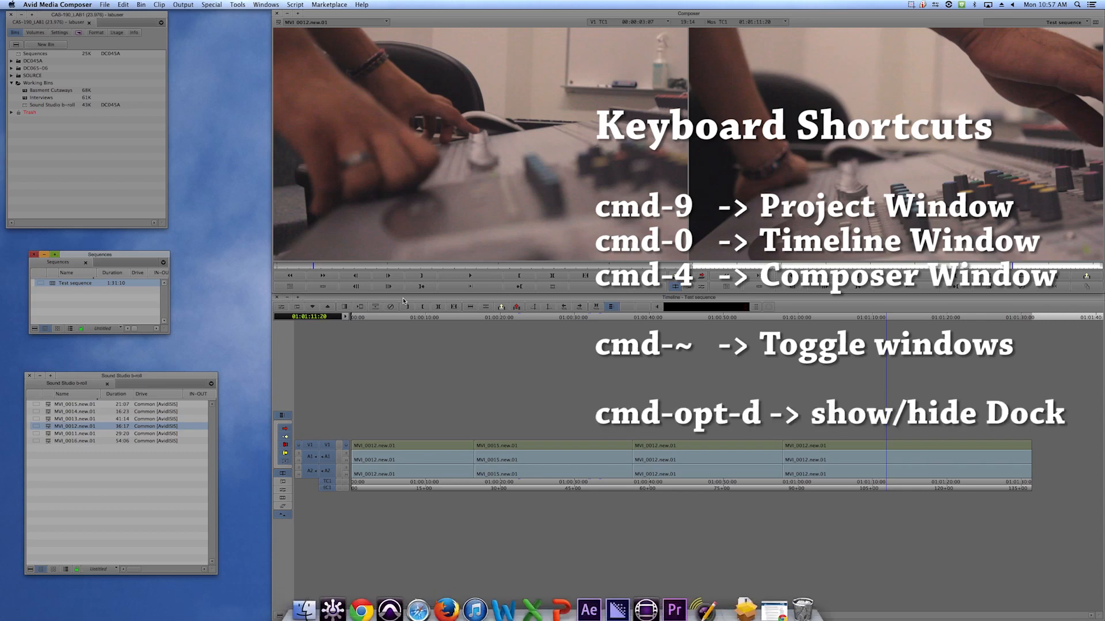
key(super+alt+d)
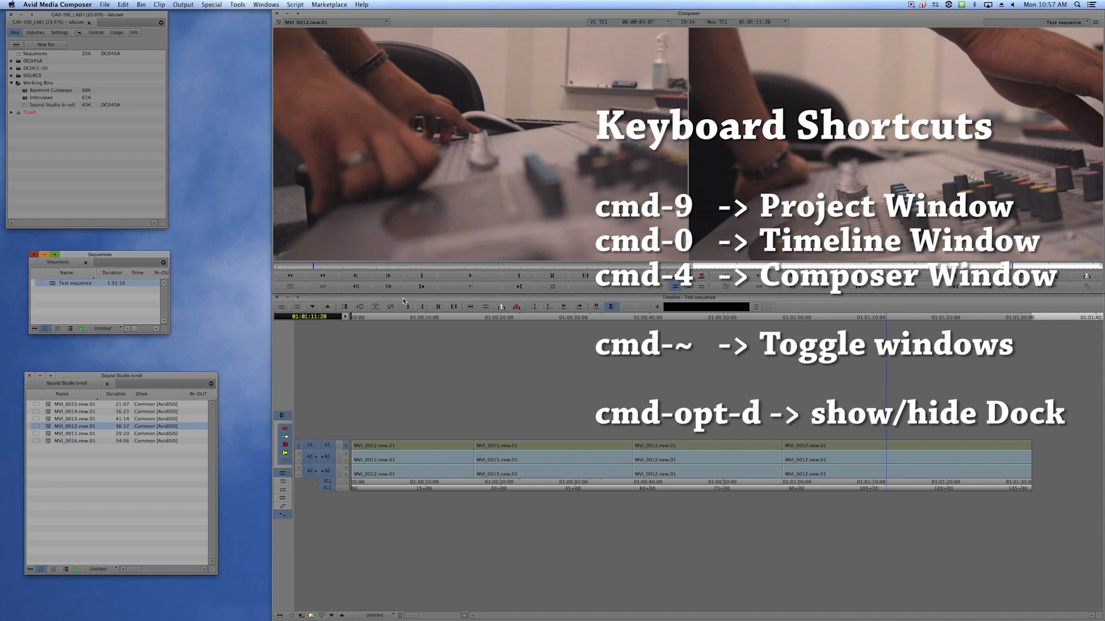
key(super+alt+d)
key(super+alt+d)
key(super+alt+d)
key(super+alt+d)
key(super+alt+d)
key(super+alt+d)
key(super+alt+d)
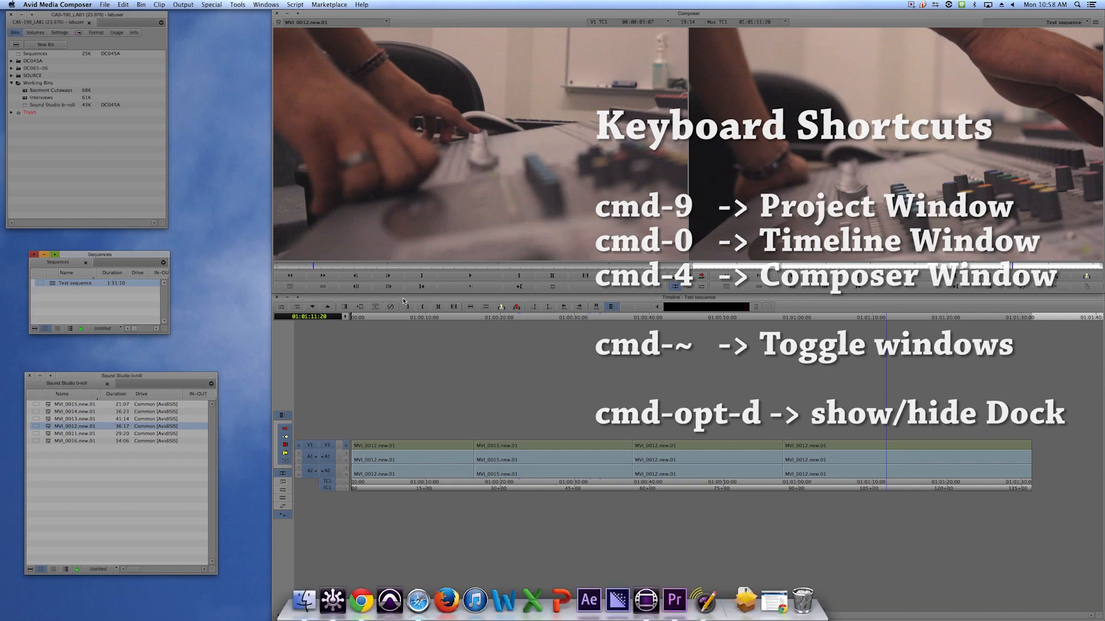